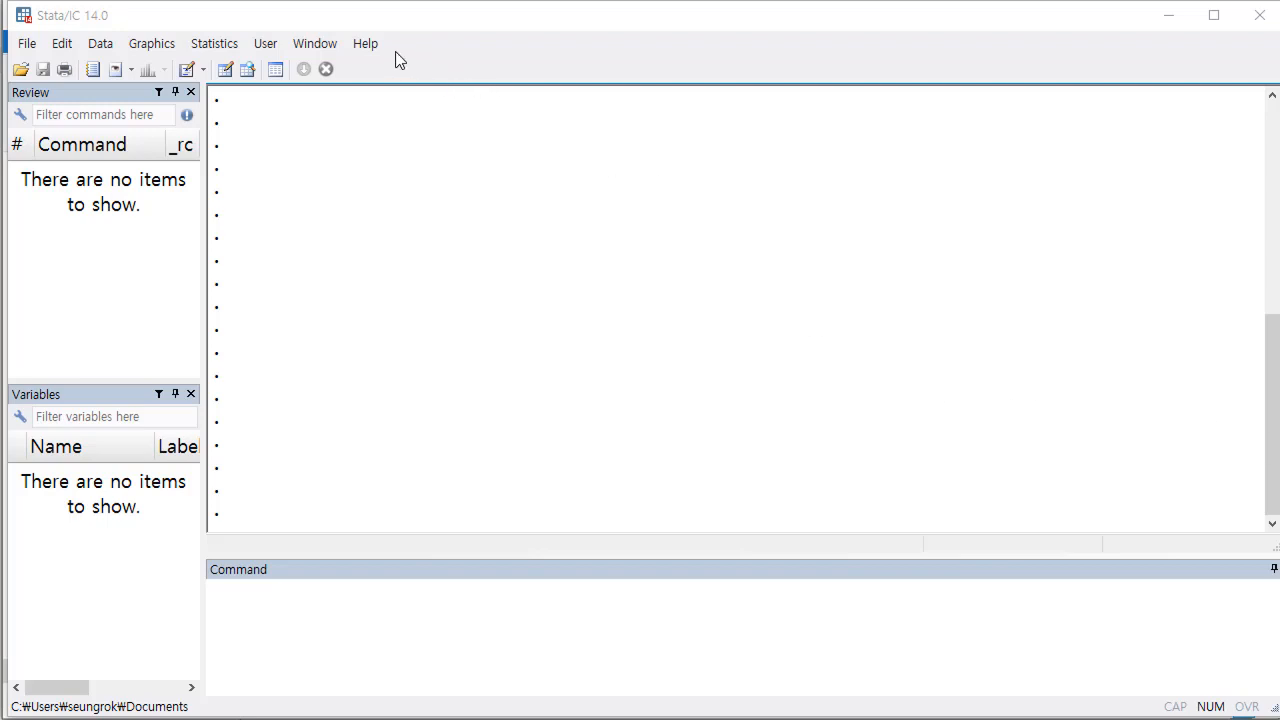
# - Run a keyword search across all Stata resources for "balanced panel data"
pyautogui.click(362, 50)
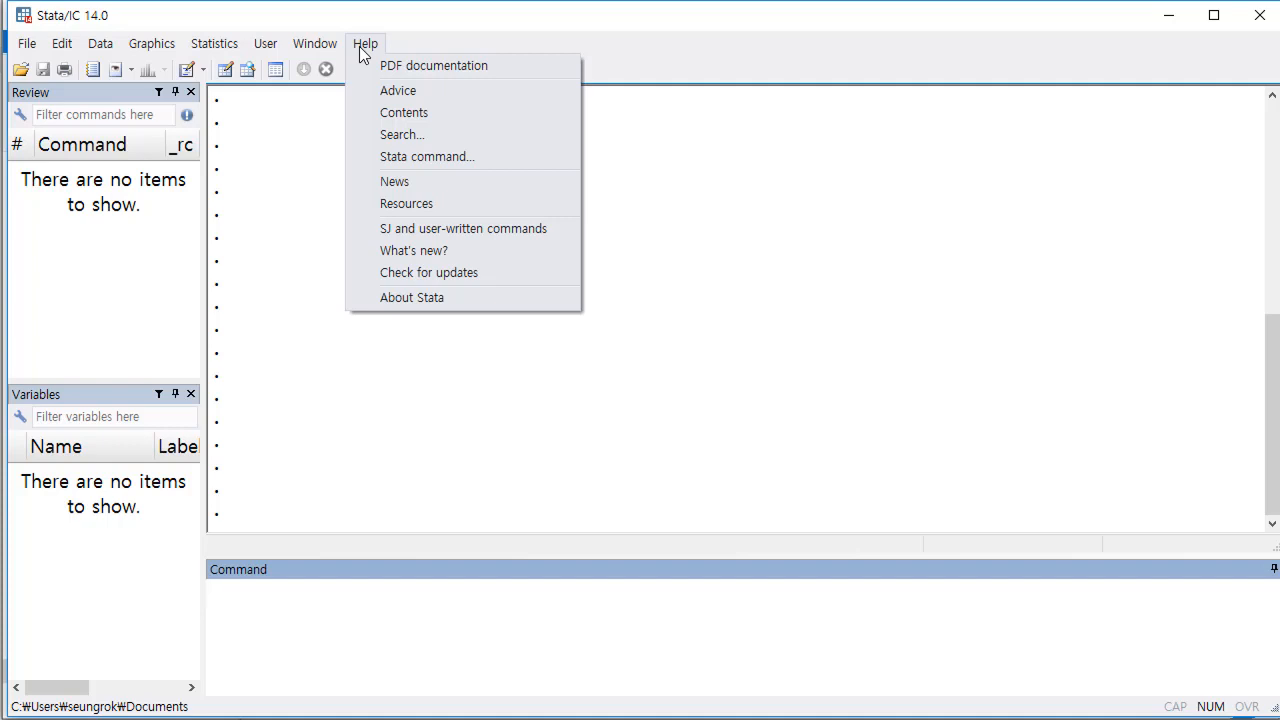
pyautogui.click(400, 135)
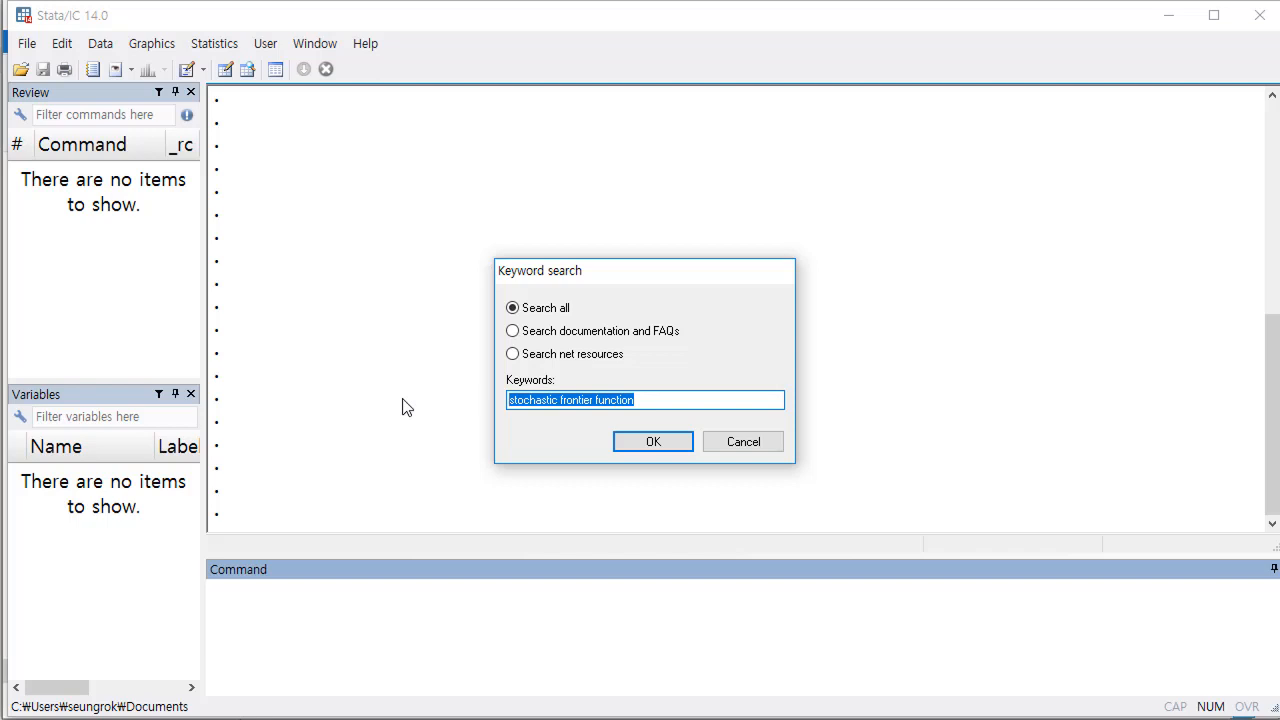
pyautogui.write('balanced panel data')
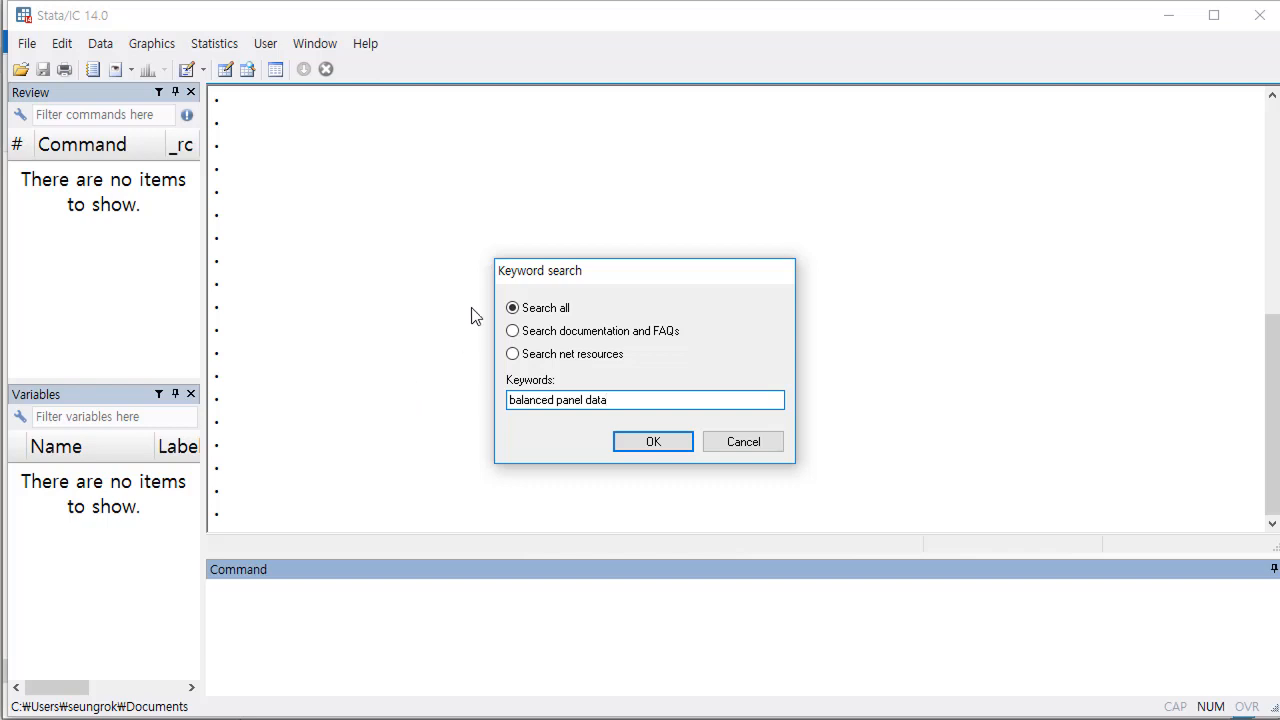
pyautogui.click(647, 441)
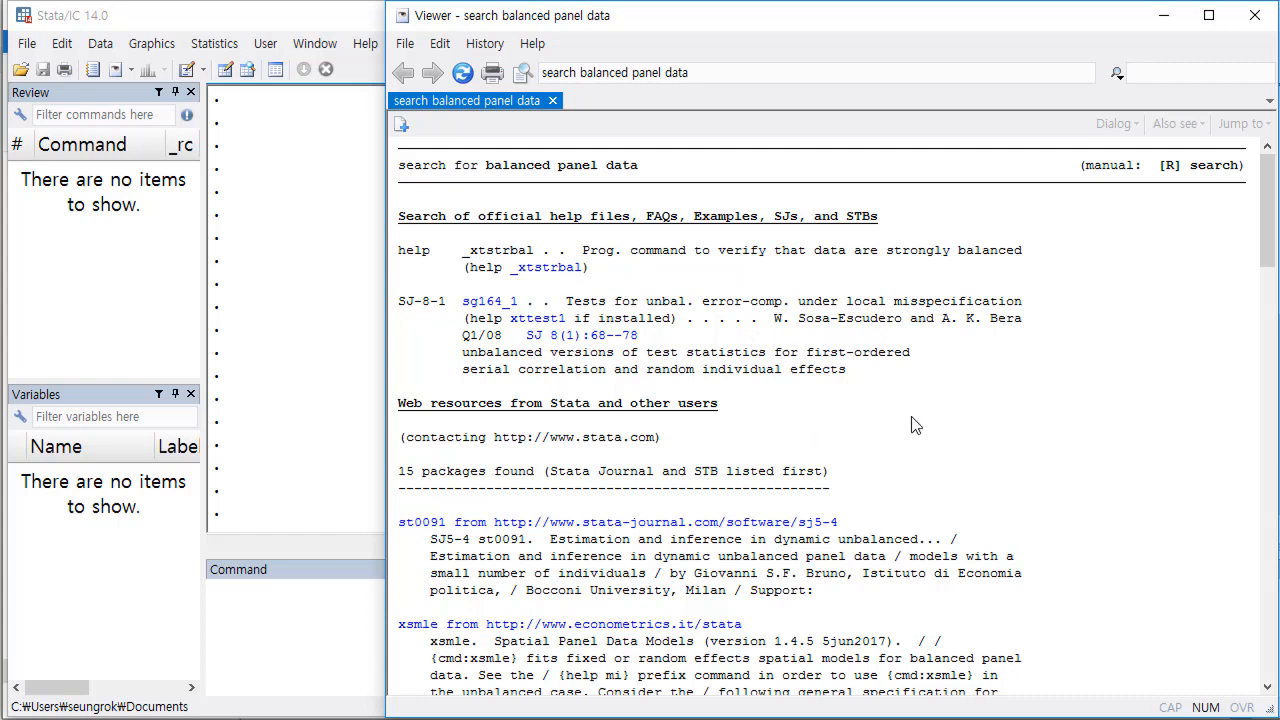
# - Examine the balanced panel data search results for a package that transforms a dataset into balanced panel data
pyautogui.scroll(-5, 912, 425)
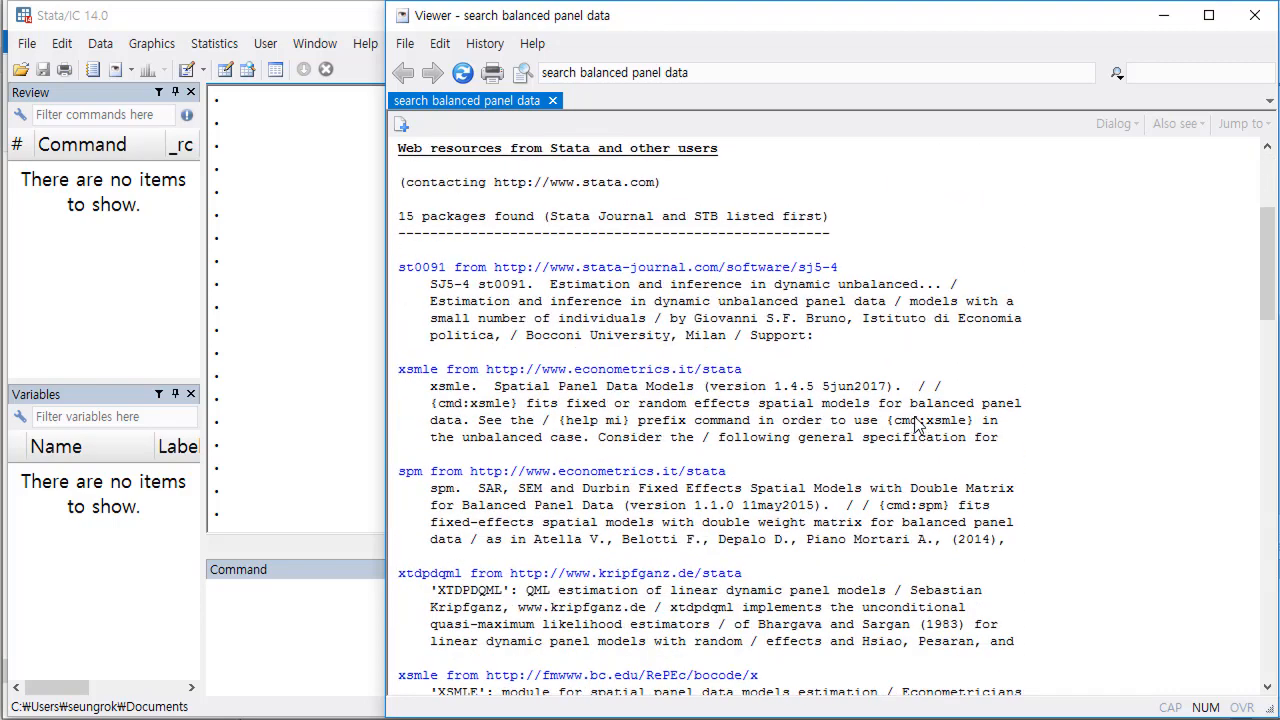
pyautogui.scroll(-4, 920, 425)
pyautogui.scroll(-4, 916, 425)
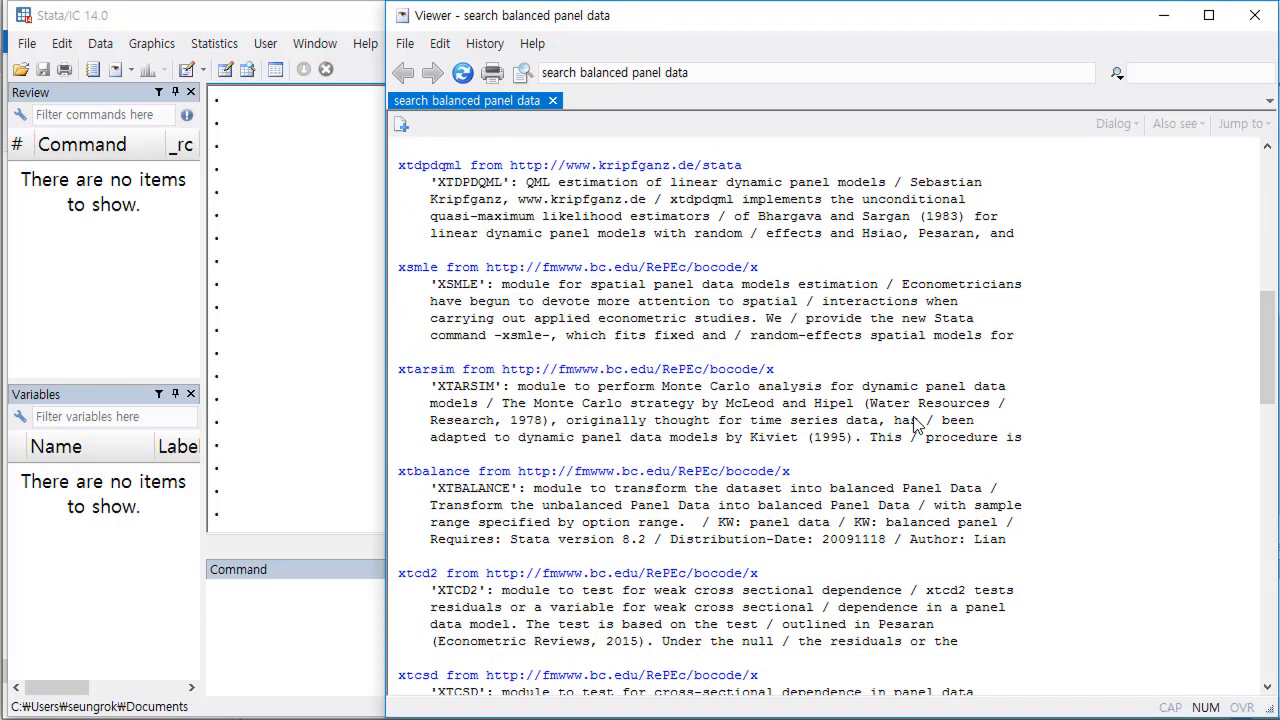
pyautogui.scroll(-3, 916, 425)
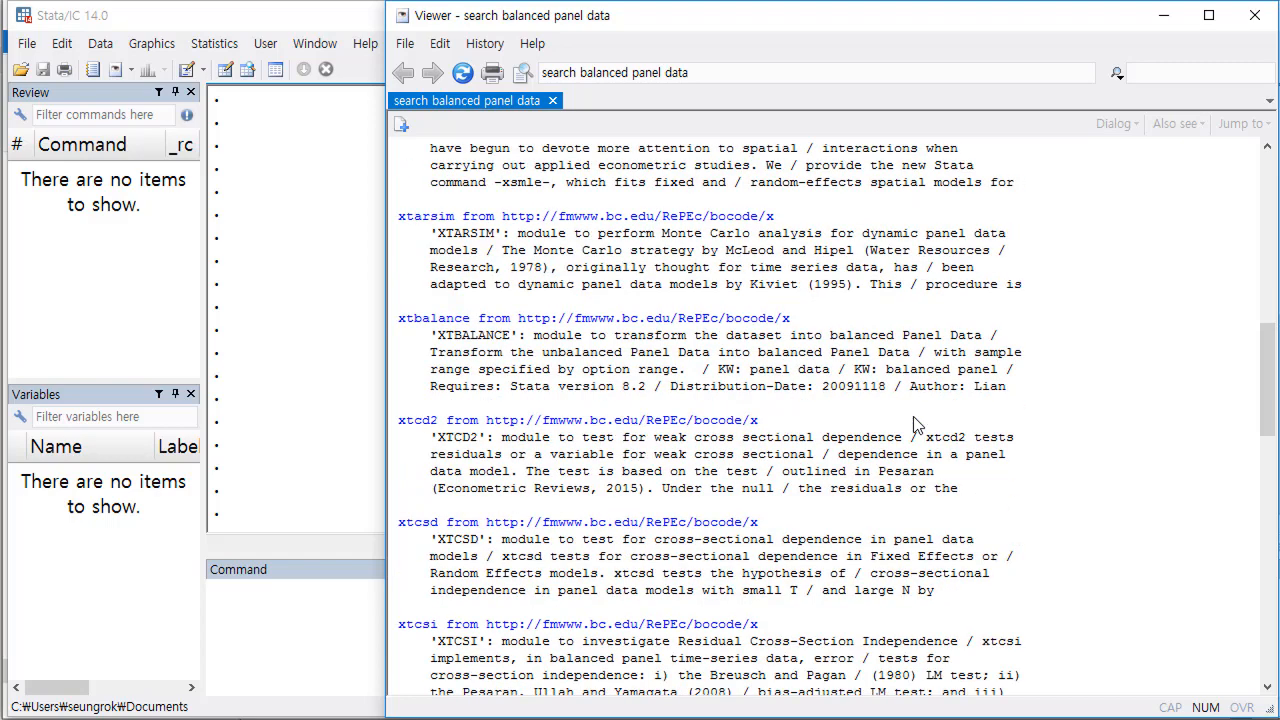
pyautogui.scroll(-5, 916, 425)
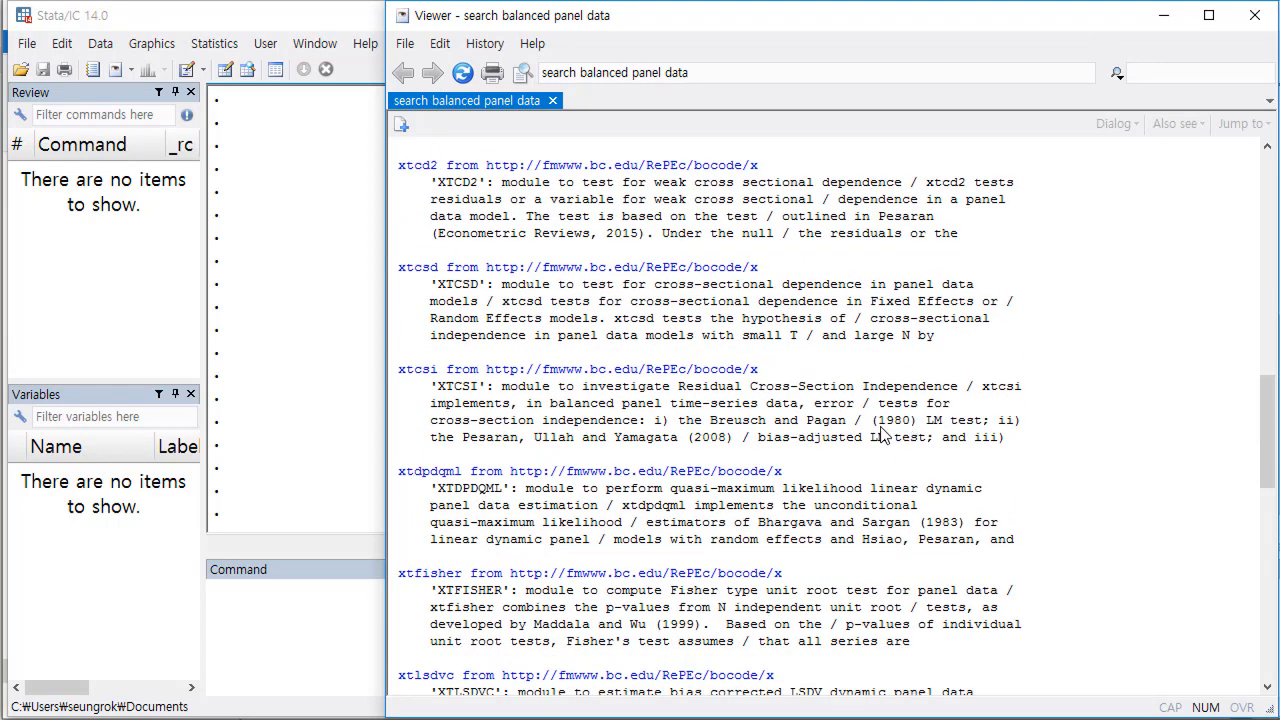
pyautogui.scroll(-4, 883, 432)
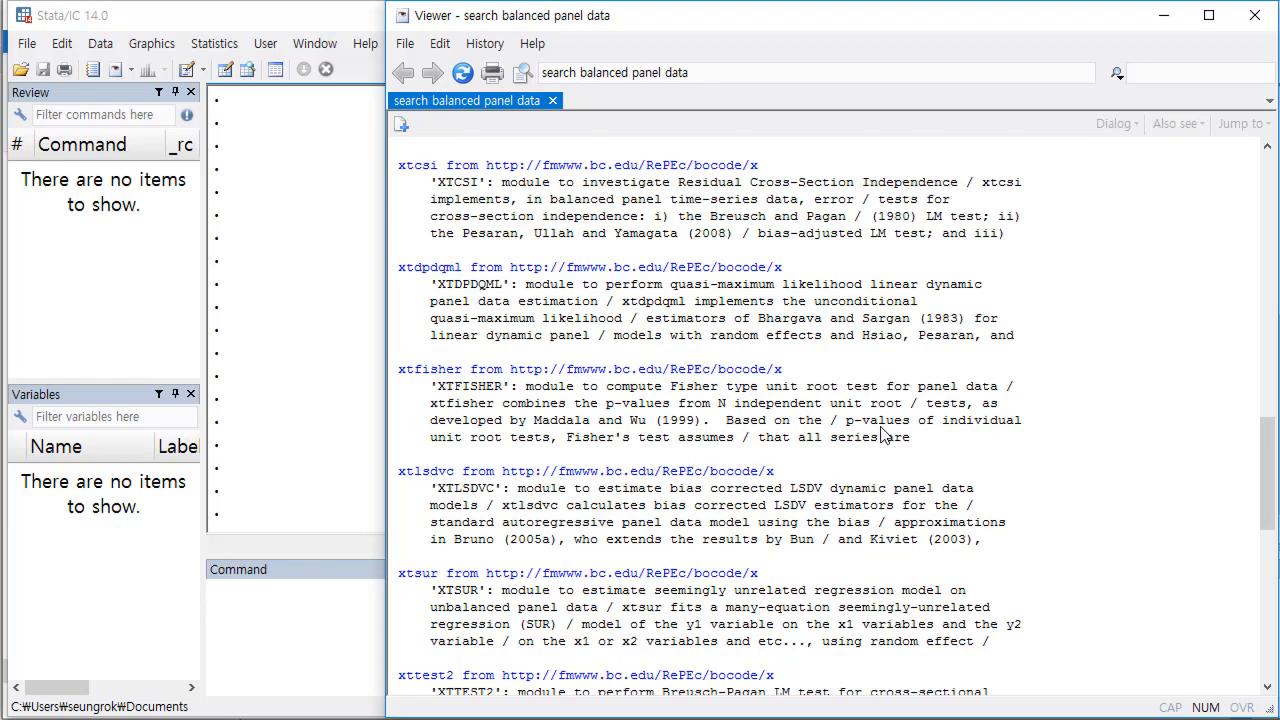
pyautogui.scroll(-5, 883, 432)
pyautogui.scroll(-3, 866, 434)
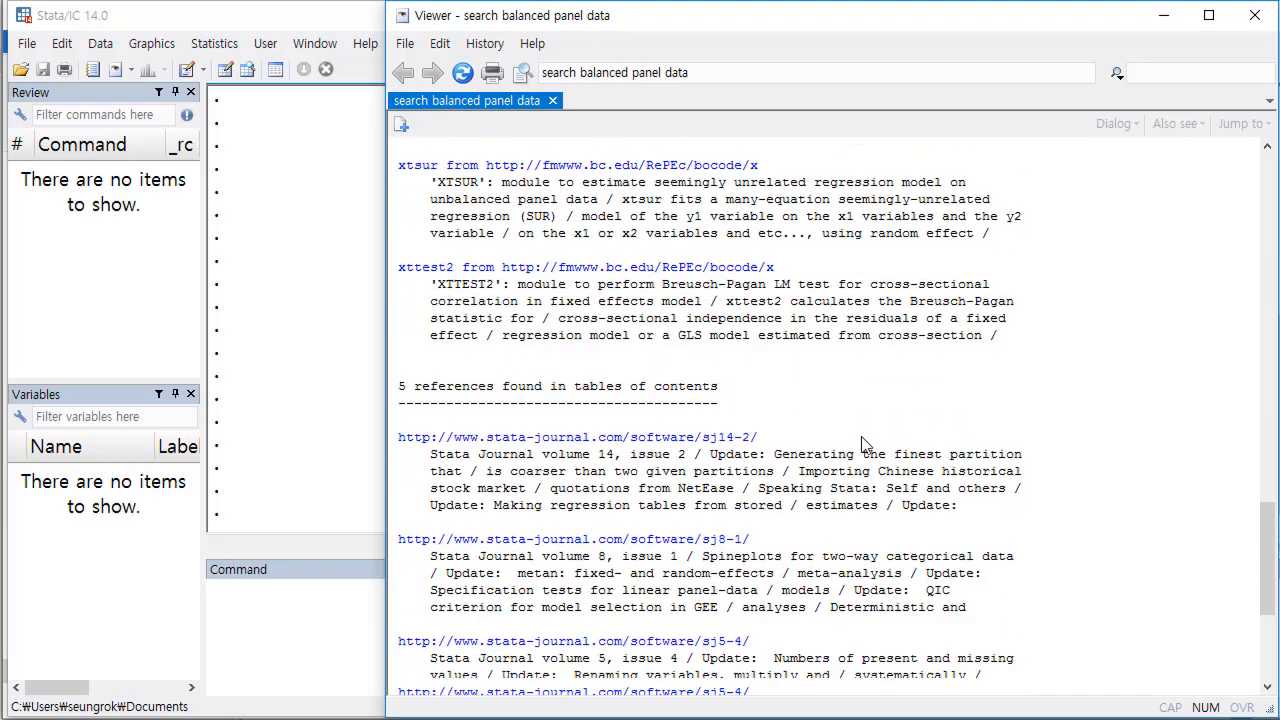
pyautogui.scroll(14, 866, 434)
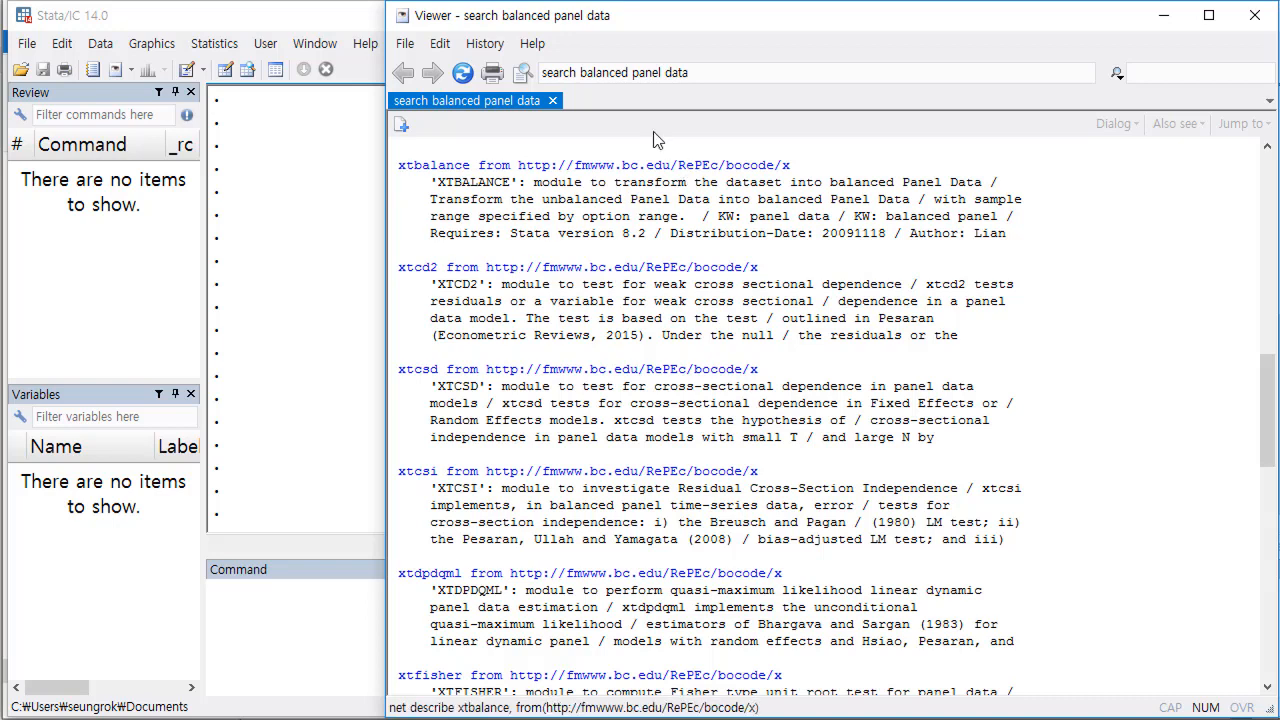
# - Install the xtbalance package from its description page and close the Viewer
pyautogui.click(704, 170)
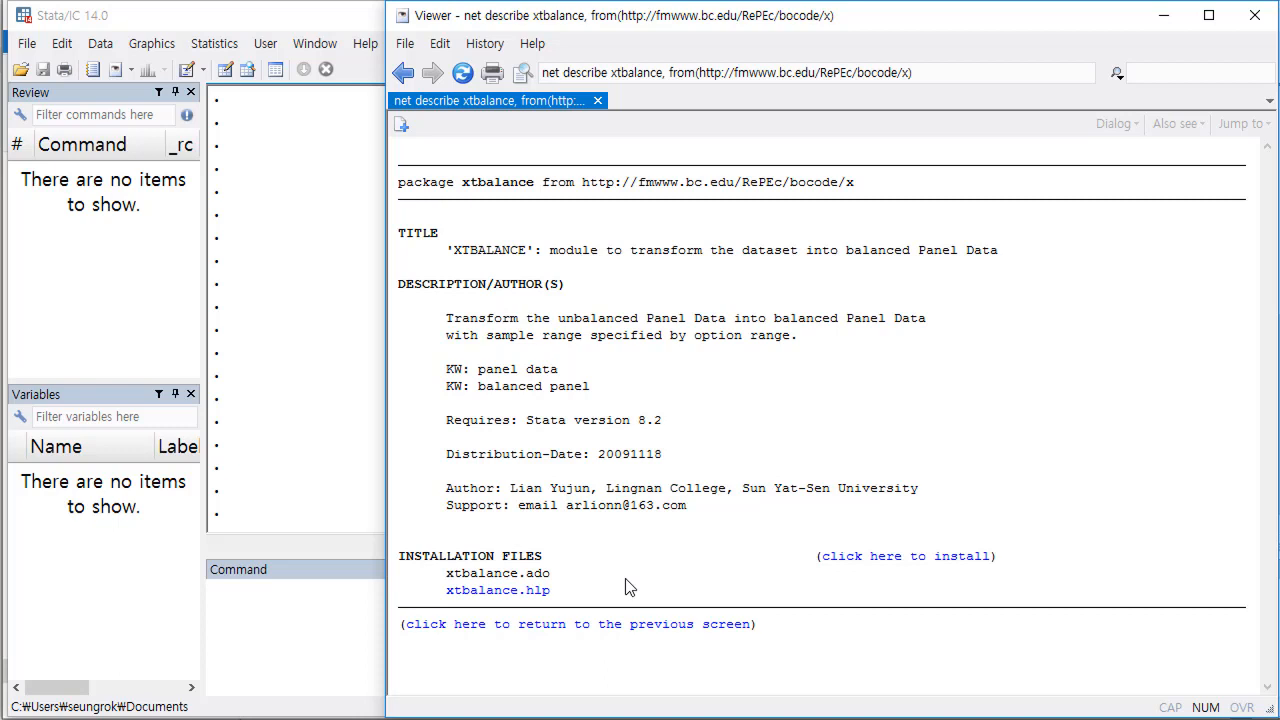
pyautogui.click(858, 558)
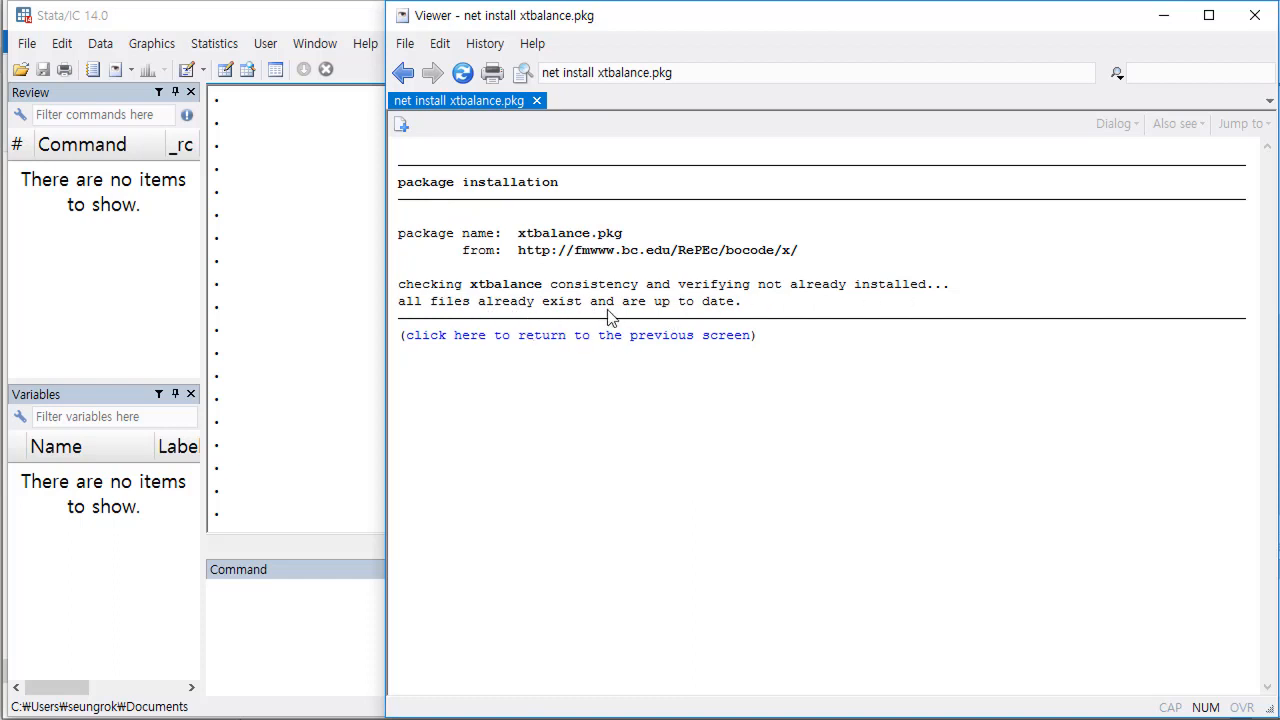
pyautogui.click(634, 343)
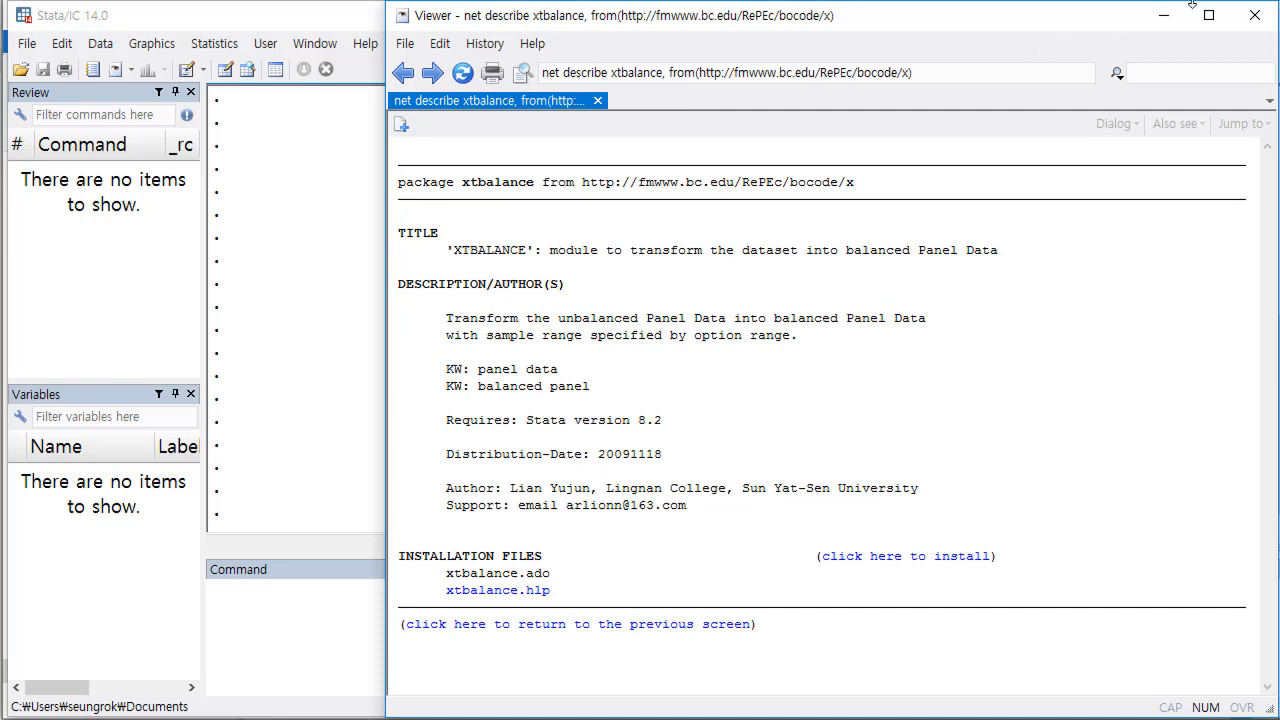
pyautogui.click(1253, 18)
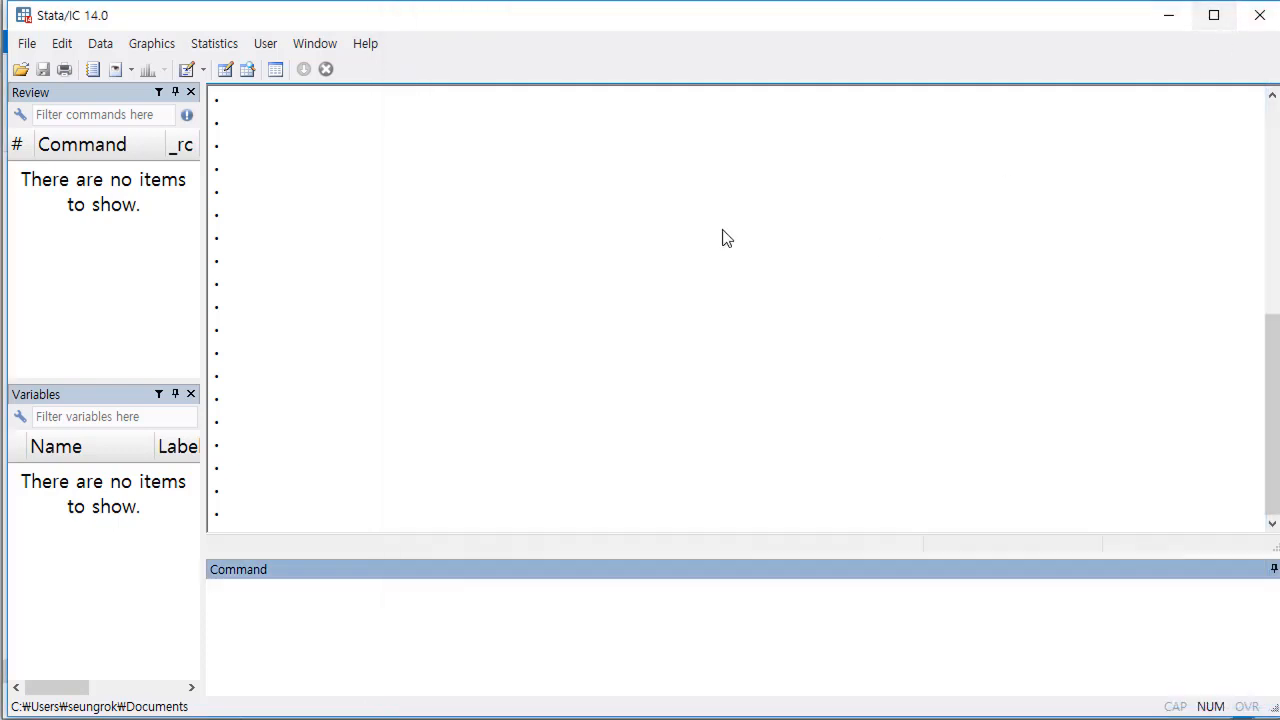
# - Run a keyword search across all resources for "Divisia index"
pyautogui.click(366, 44)
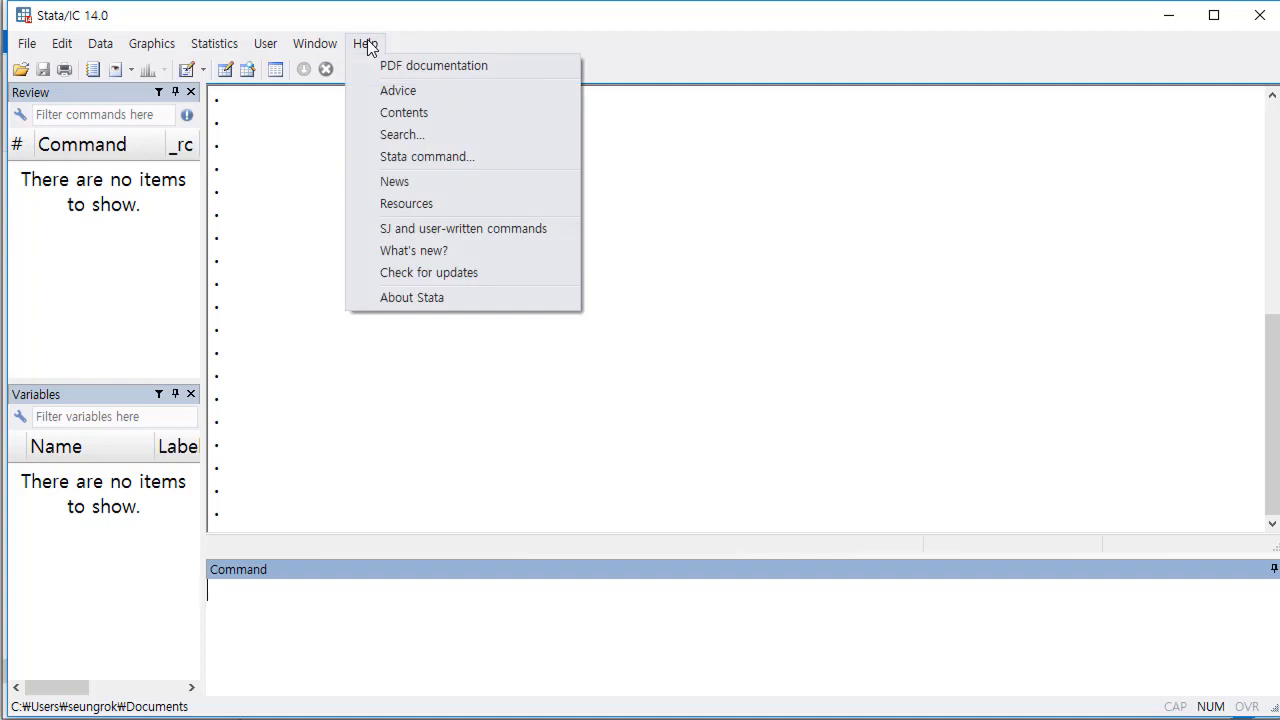
pyautogui.click(398, 137)
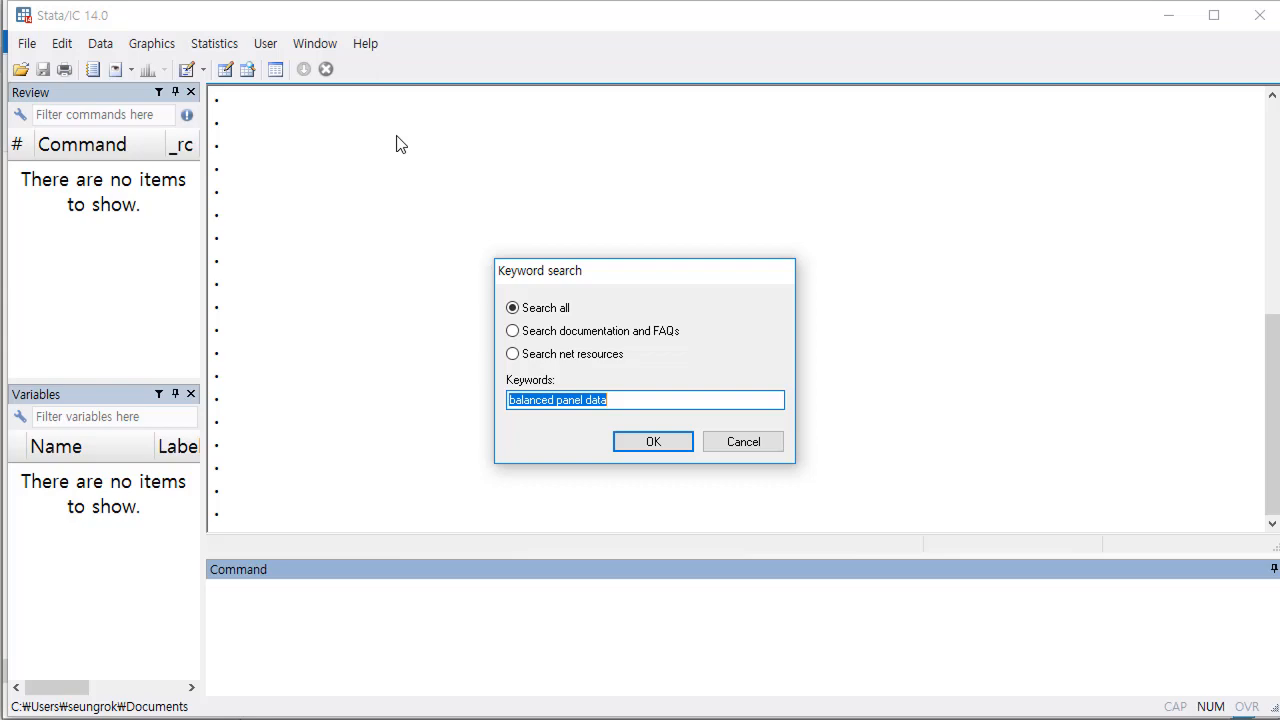
pyautogui.press('Return')
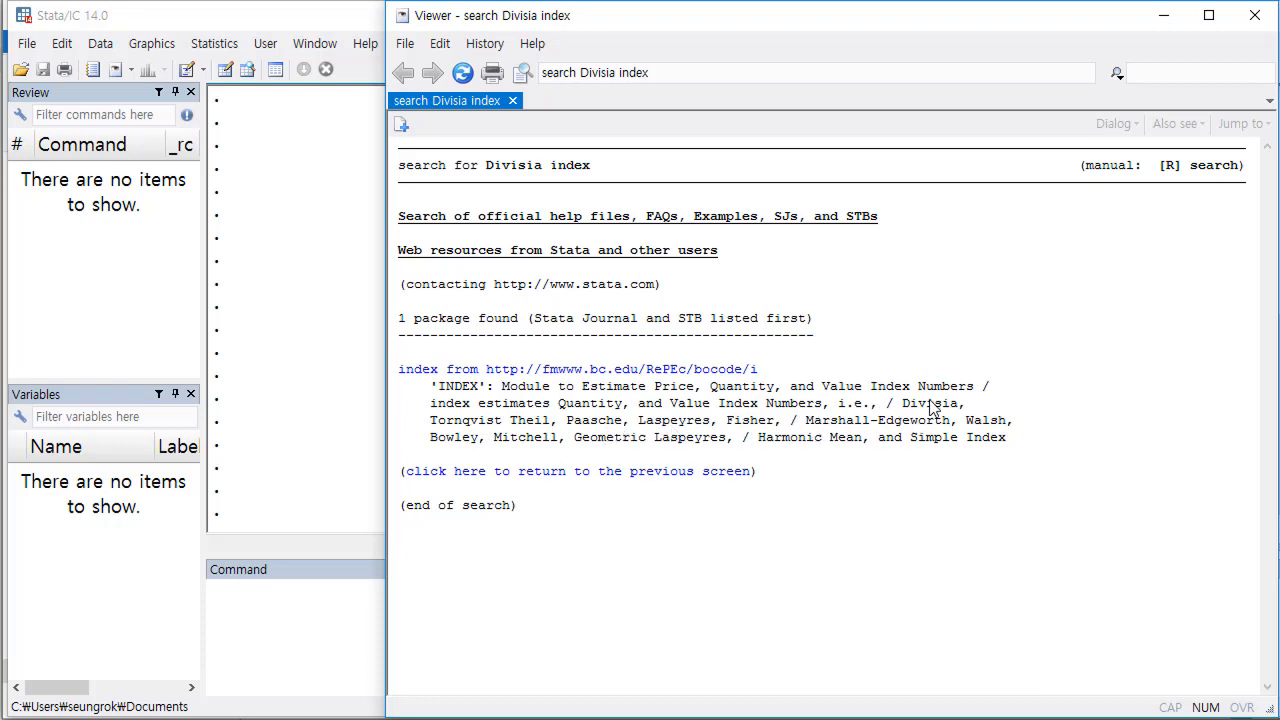
# - View the index package's description and installation files, and close the Viewer
pyautogui.click(590, 374)
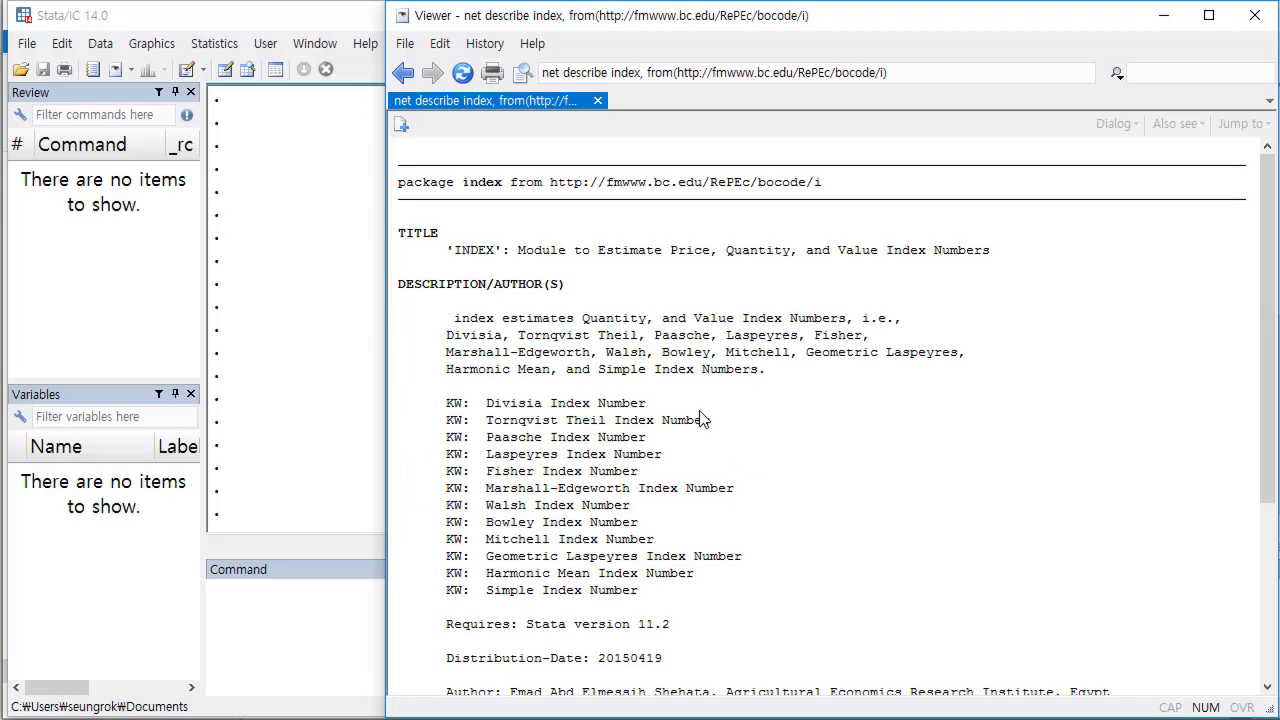
pyautogui.scroll(-5, 645, 410)
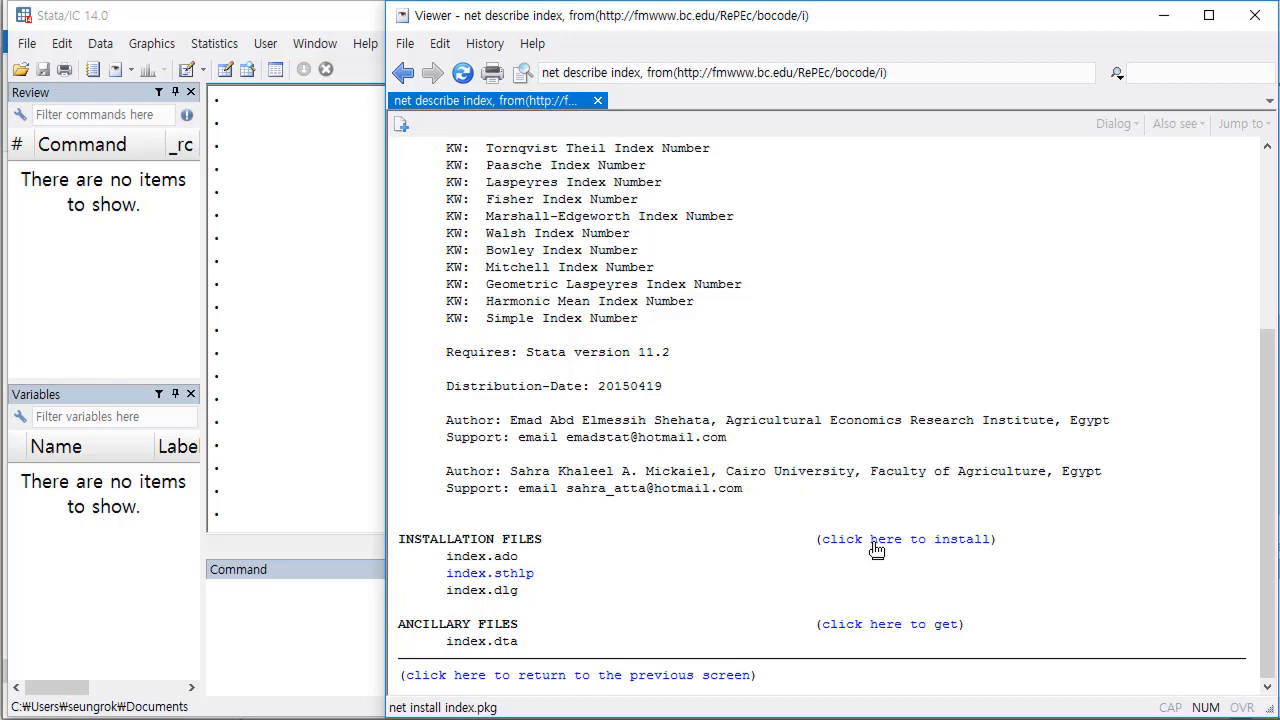
pyautogui.click(1257, 17)
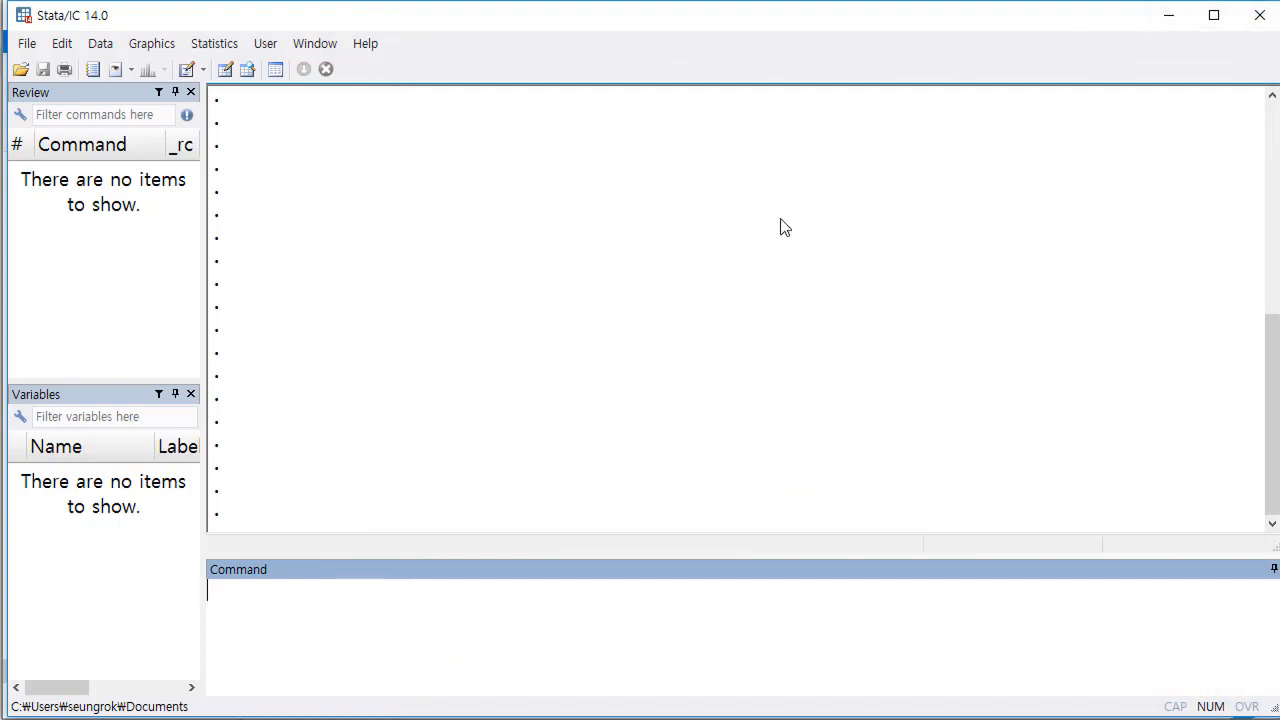
# - Run a keyword search across all resources for "Stochastic frontier function"
pyautogui.click(362, 45)
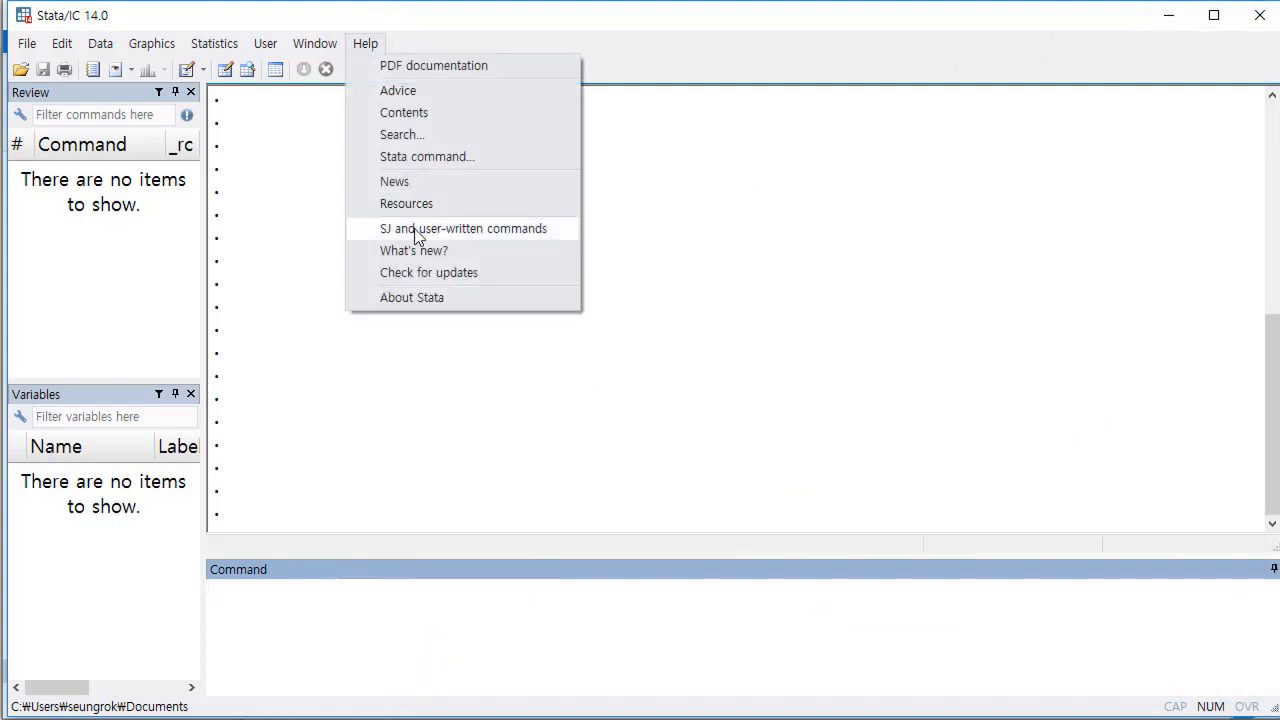
pyautogui.click(401, 136)
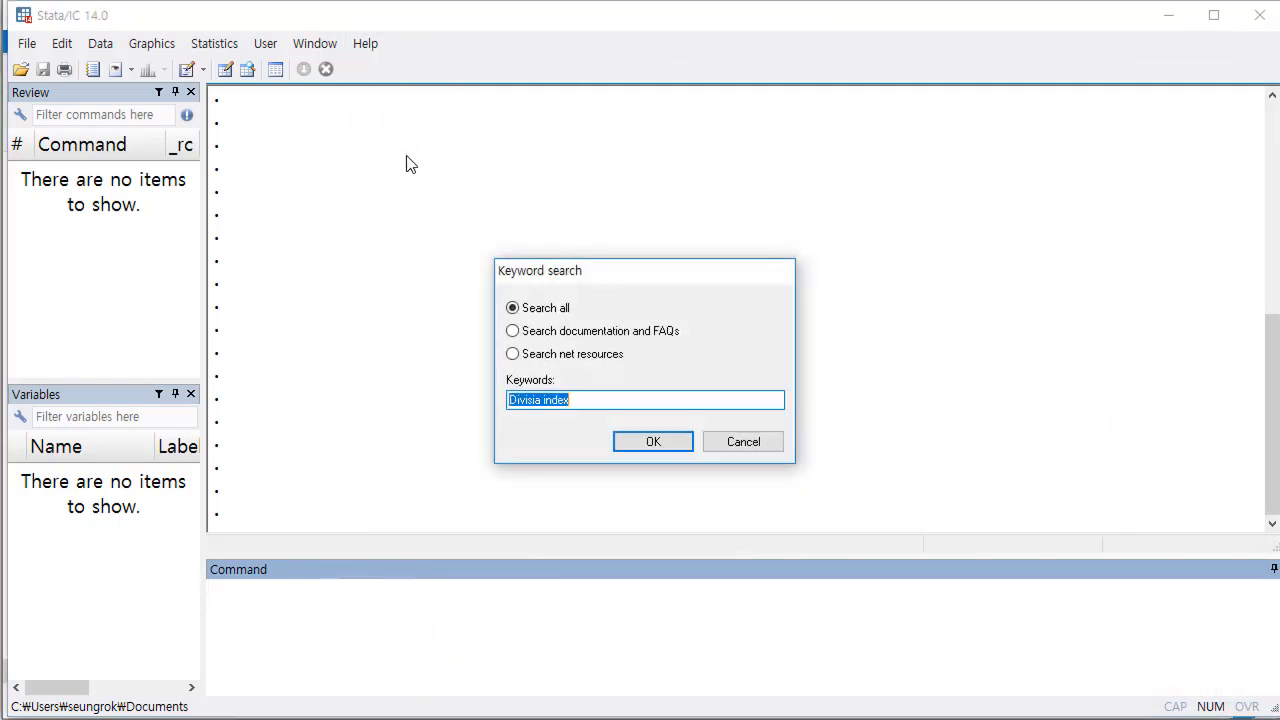
pyautogui.write('Stochastic frontier function')
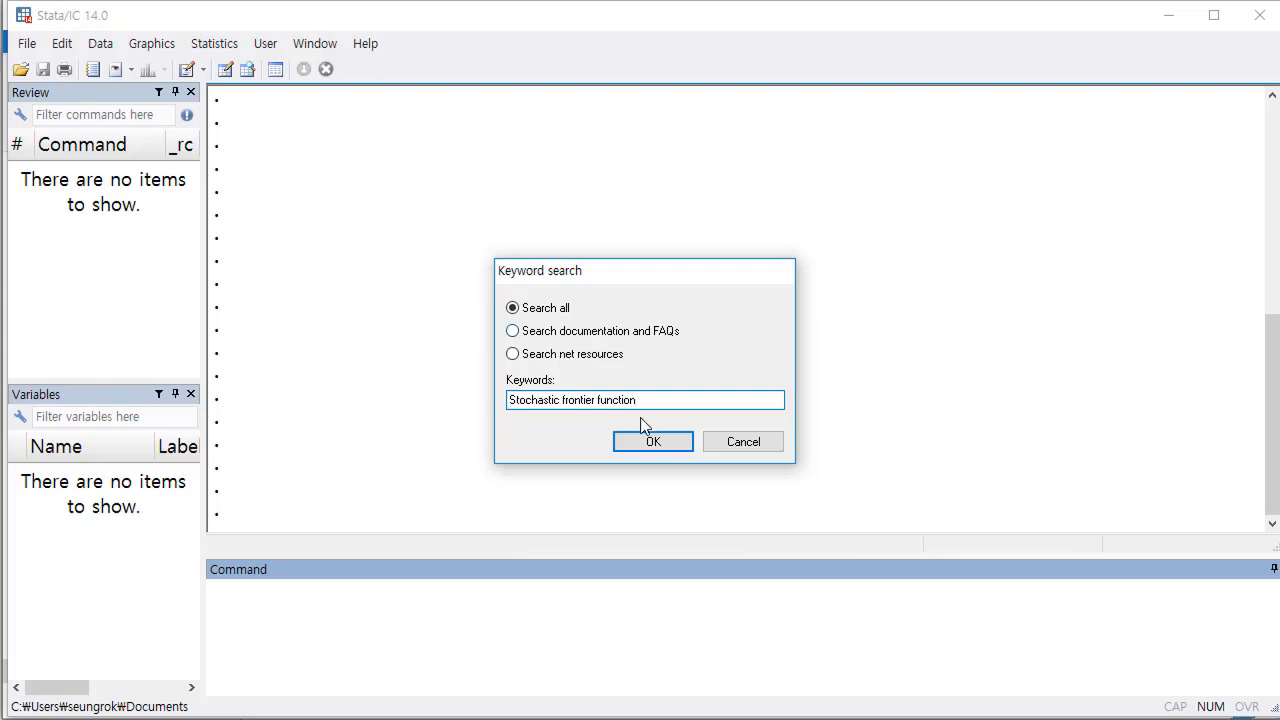
pyautogui.click(646, 443)
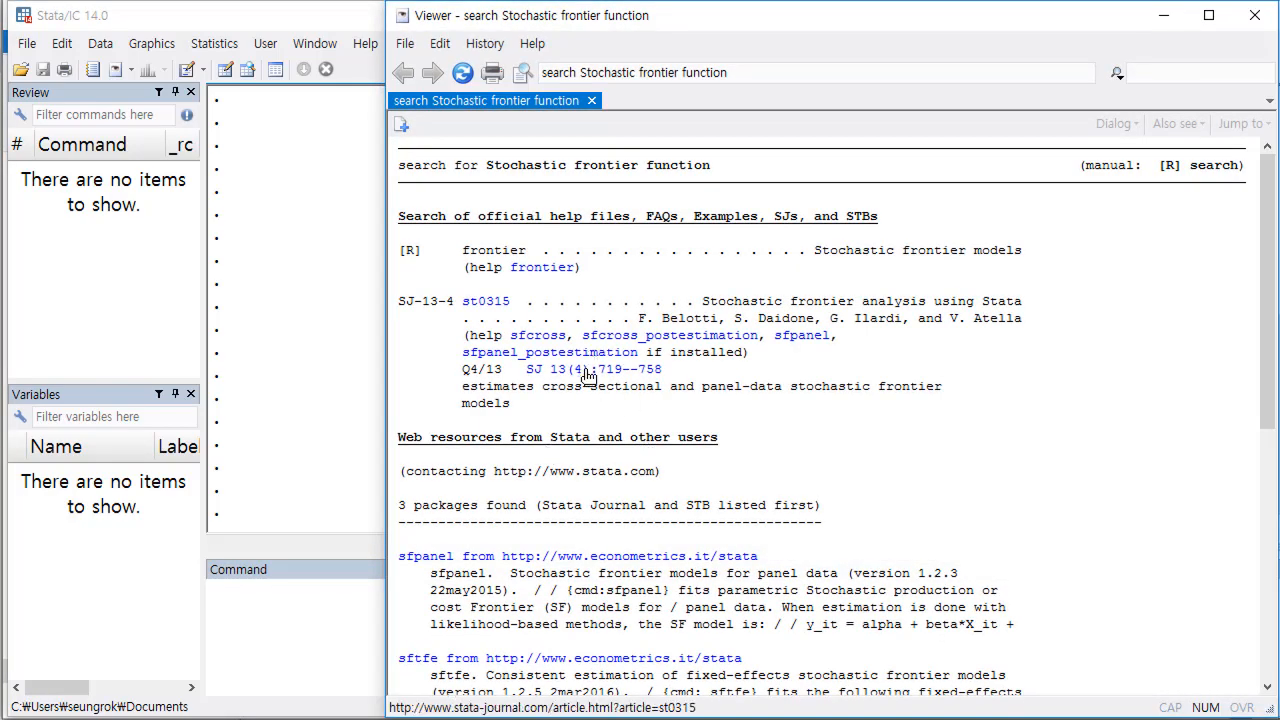
# - Look through the stochastic frontier results, review the sfpanel package's description and installation files, and close the Viewer
pyautogui.scroll(-3, 533, 483)
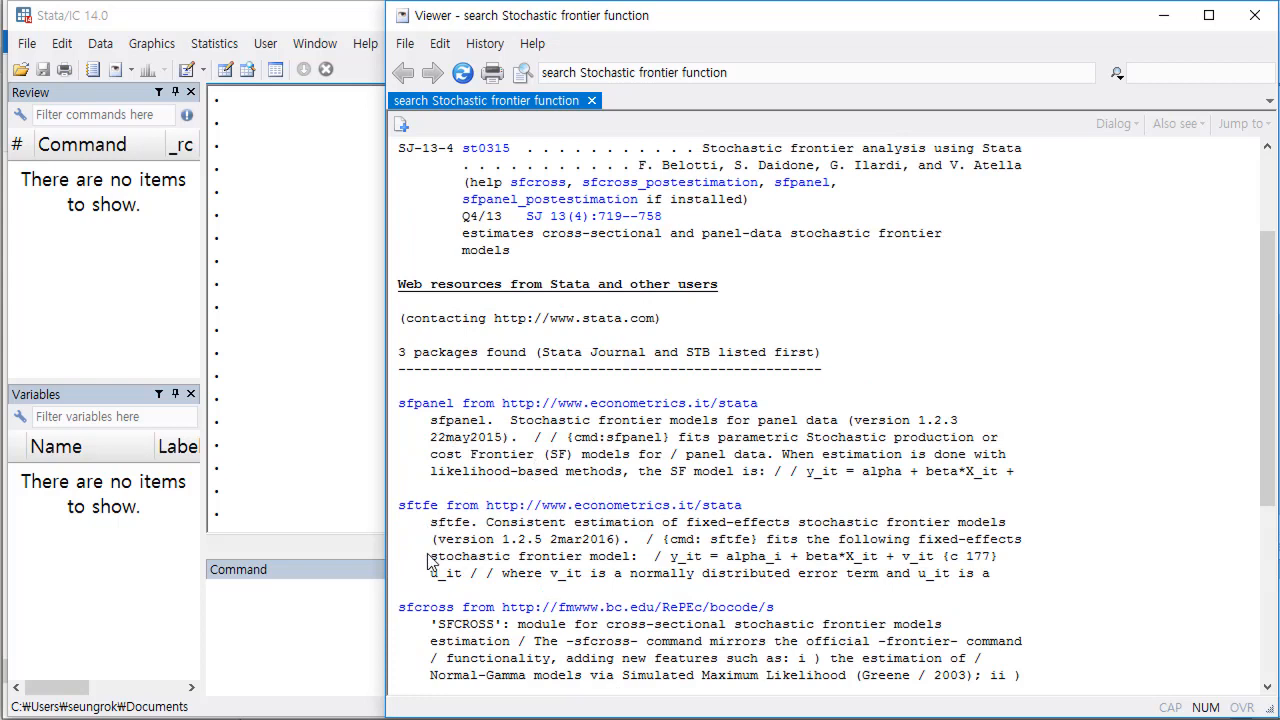
pyautogui.scroll(-2, 434, 562)
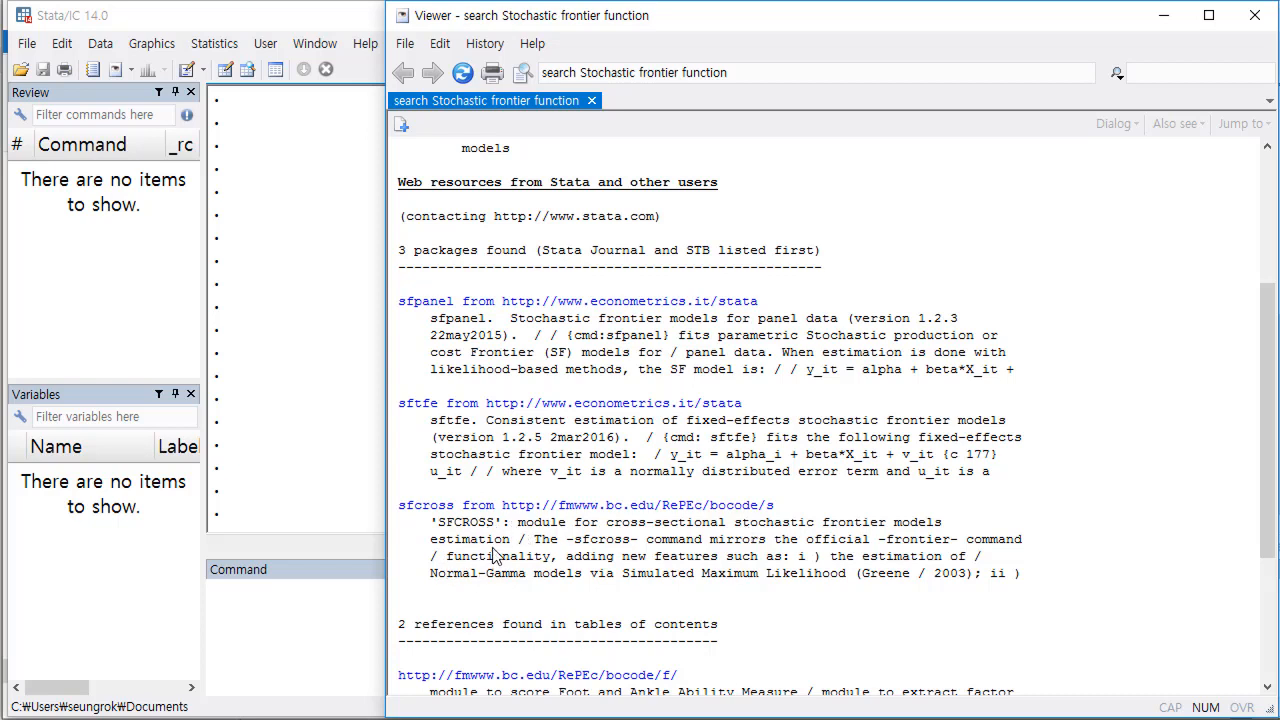
pyautogui.click(627, 308)
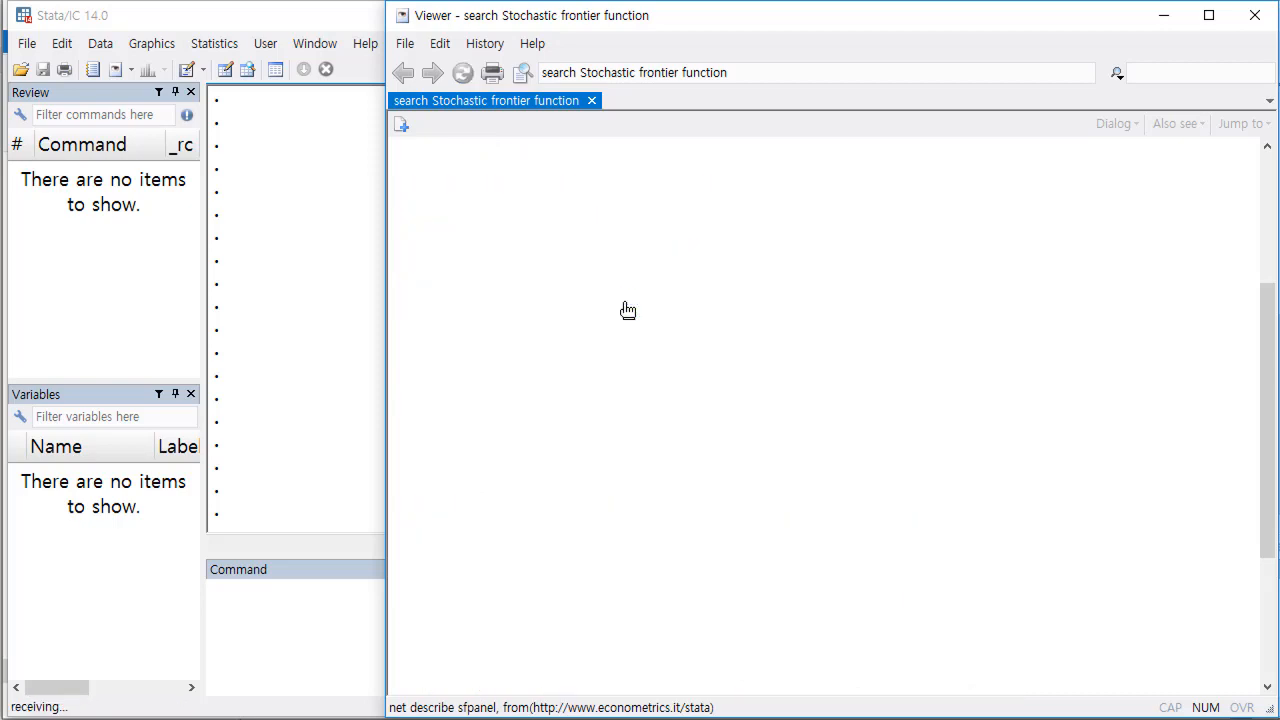
pyautogui.scroll(-15, 630, 500)
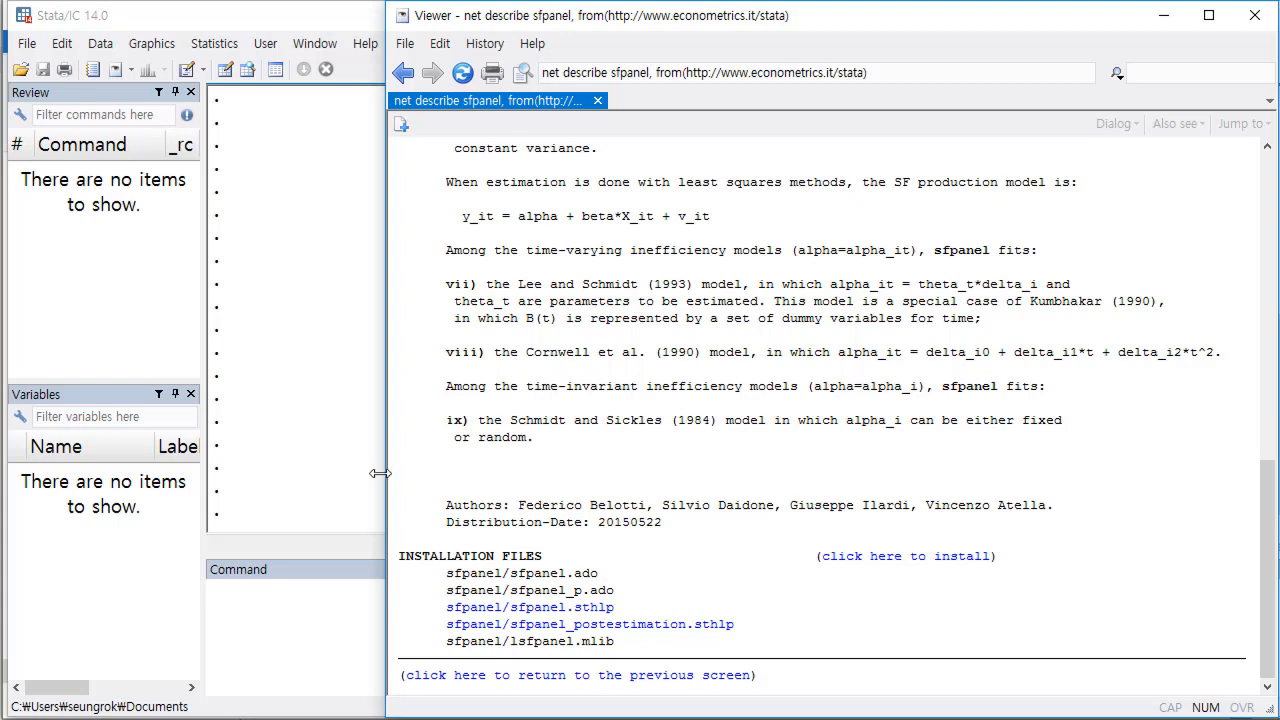
pyautogui.click(1254, 15)
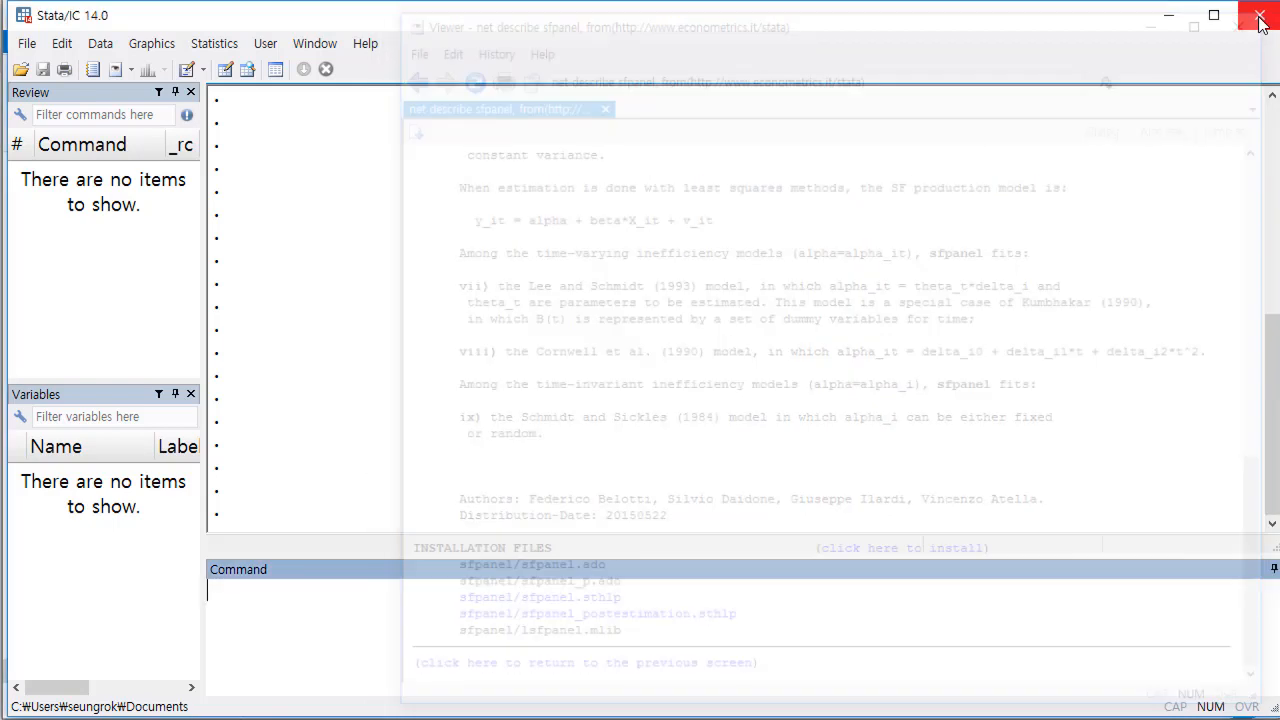
# - Switch to the web browser and review the file list of SourceForge's "Data Envelopment Analysis using Stata" project
pyautogui.click(366, 45)
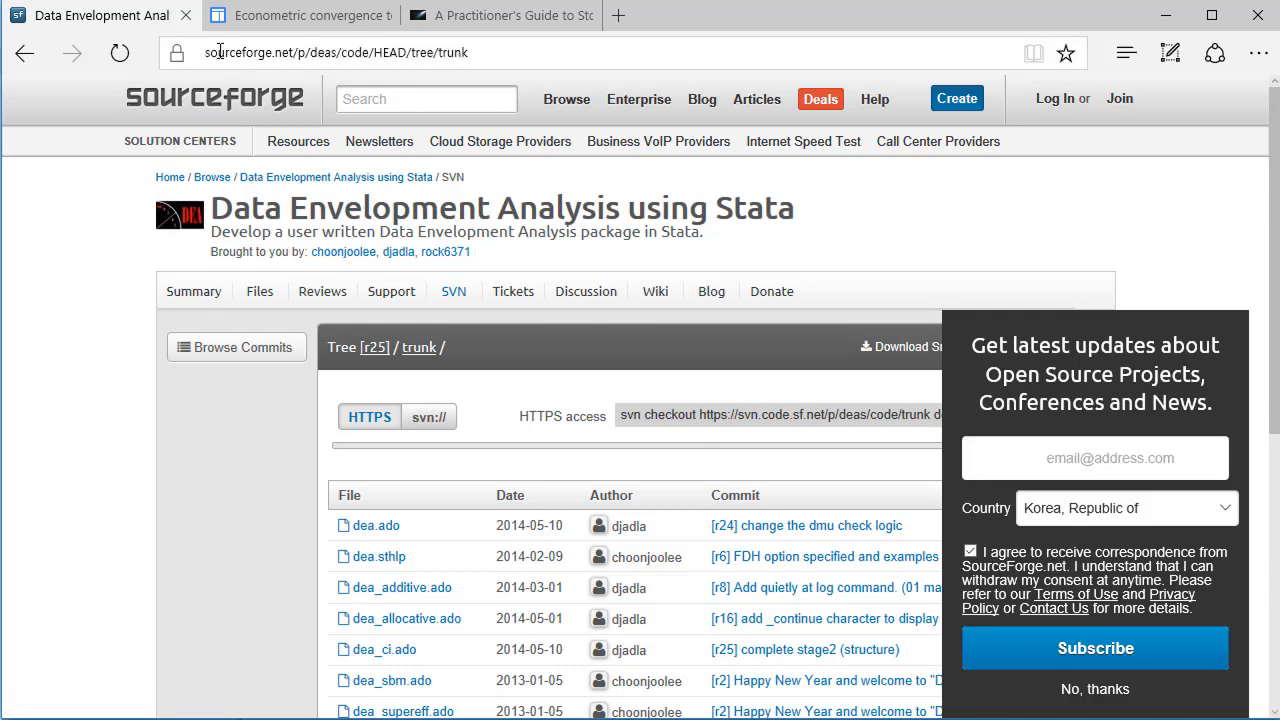
pyautogui.scroll(-4, 310, 458)
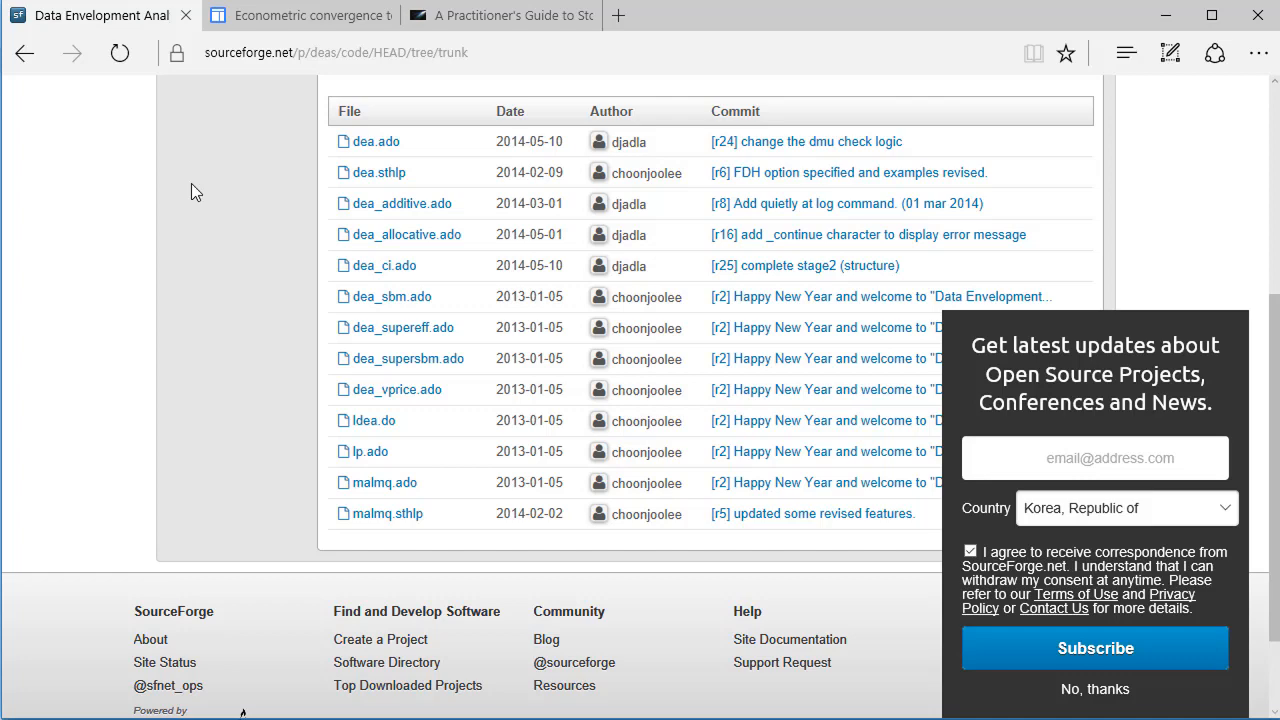
# - Review the "Econometric convergence test and club clustering using Stata" web page, including its downloadable files
pyautogui.click(305, 18)
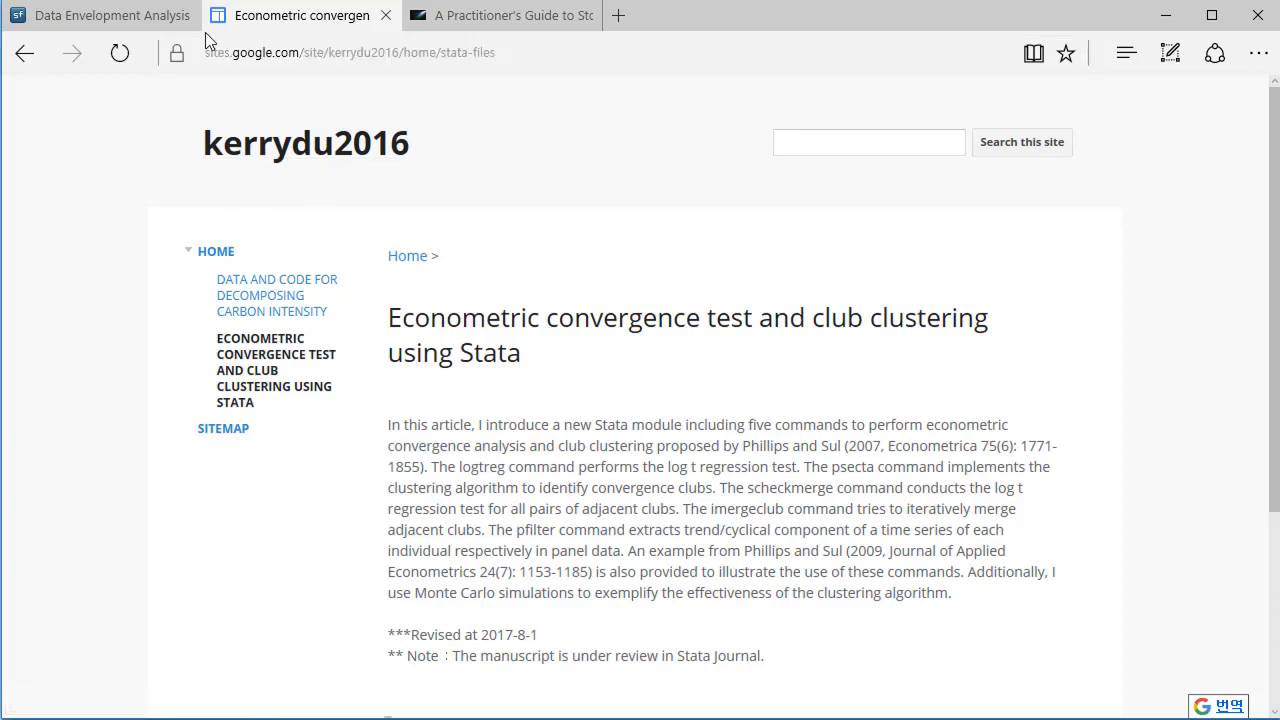
pyautogui.scroll(-3, 153, 219)
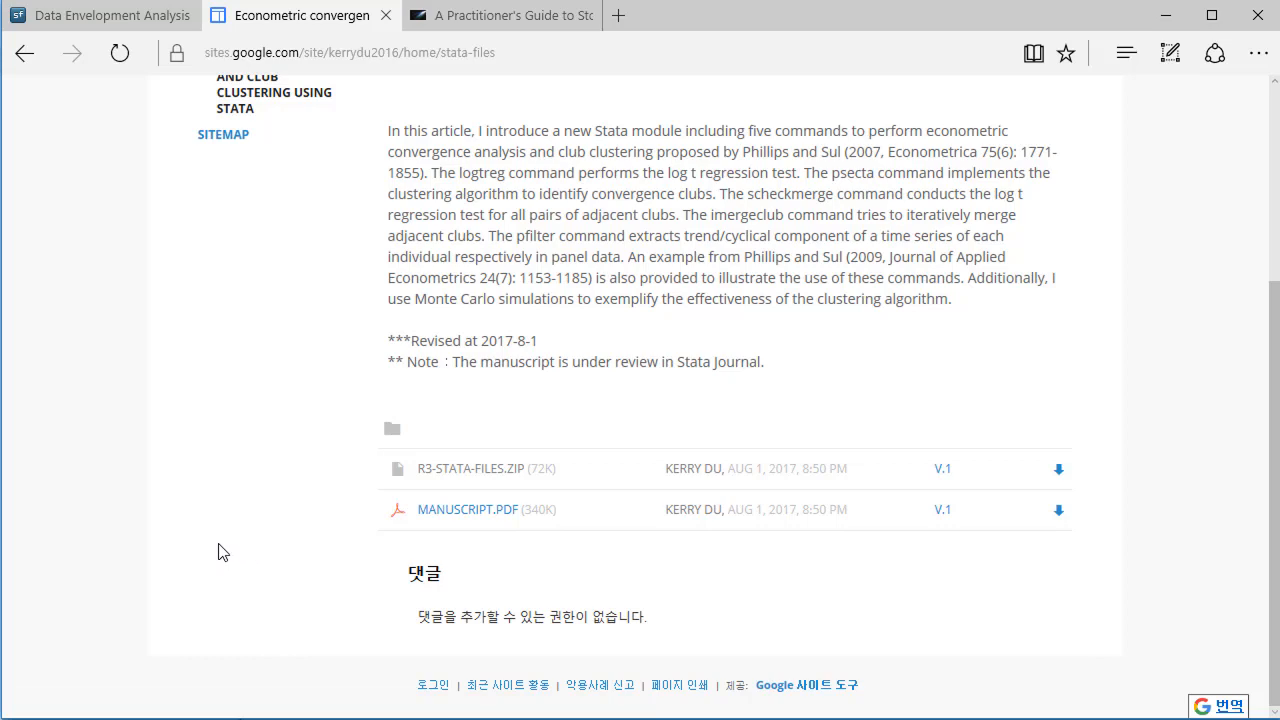
pyautogui.scroll(3, 218, 552)
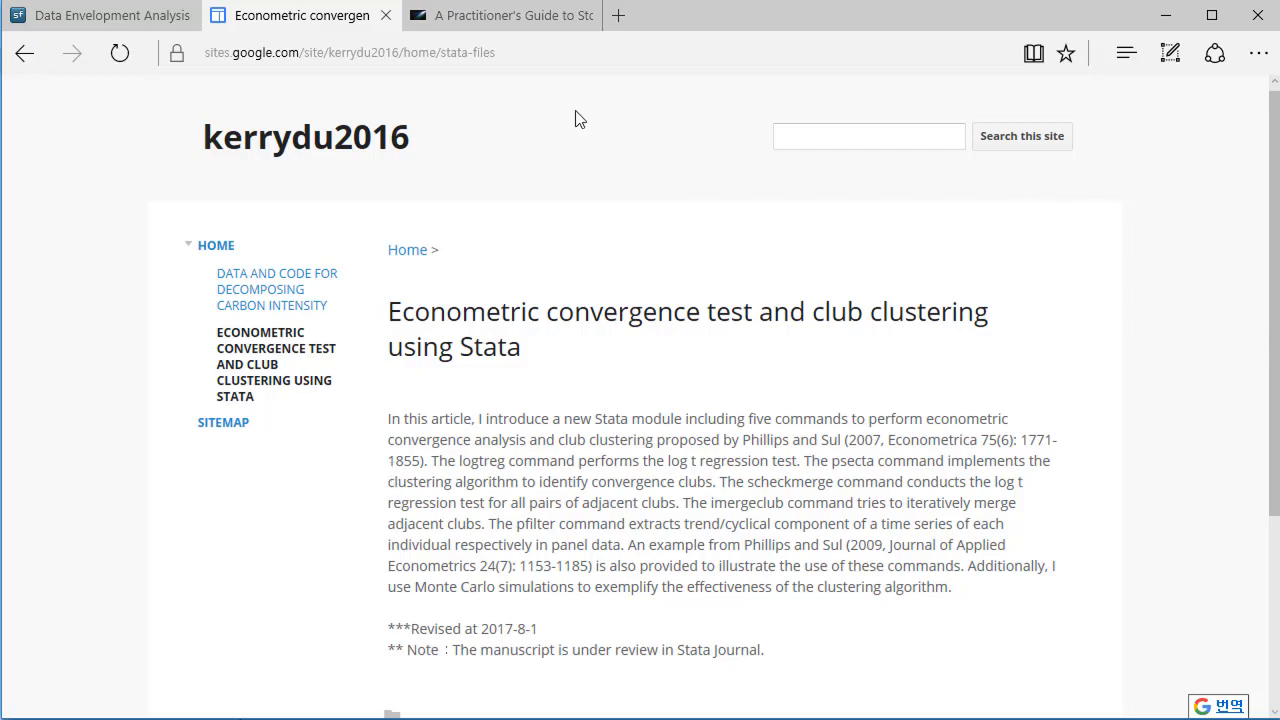
# - Review the "A Practitioner's Guide to Stochastic Frontier Analysis Using Stata" web page and open its data and programs for Stata v12, v13, v14
pyautogui.click(545, 25)
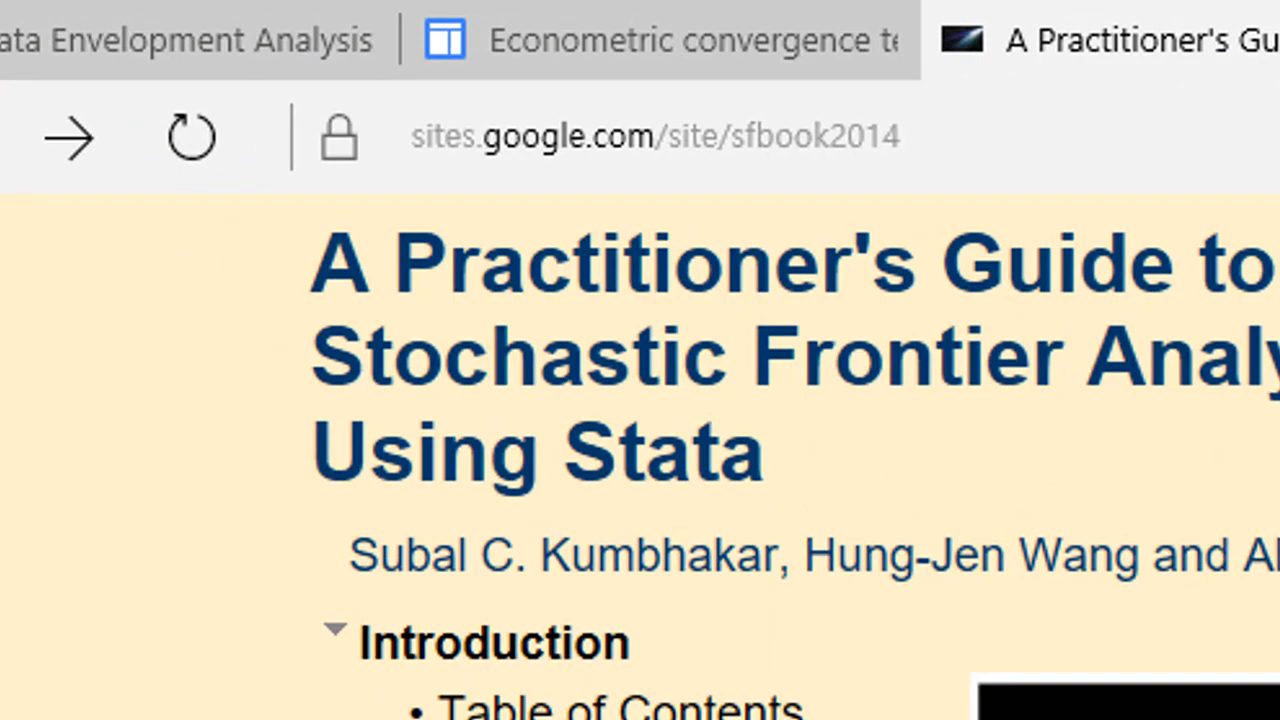
pyautogui.scroll(-2, 640, 450)
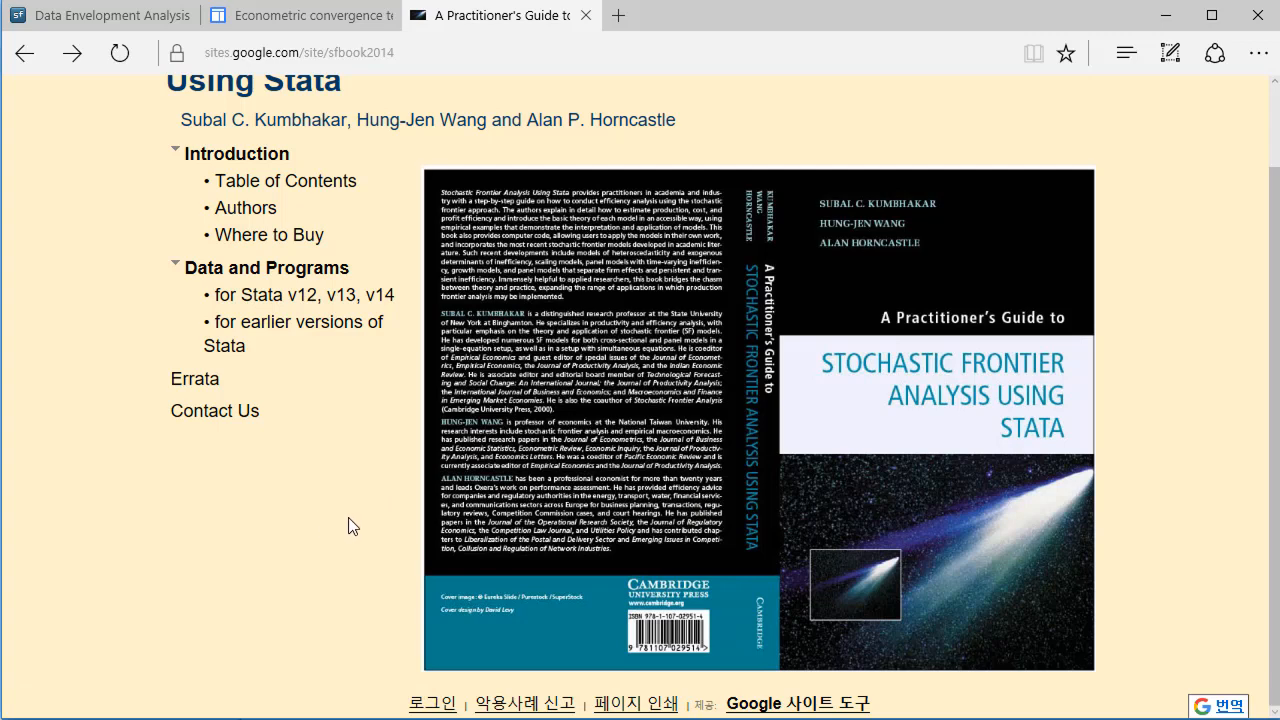
pyautogui.scroll(1, 311, 517)
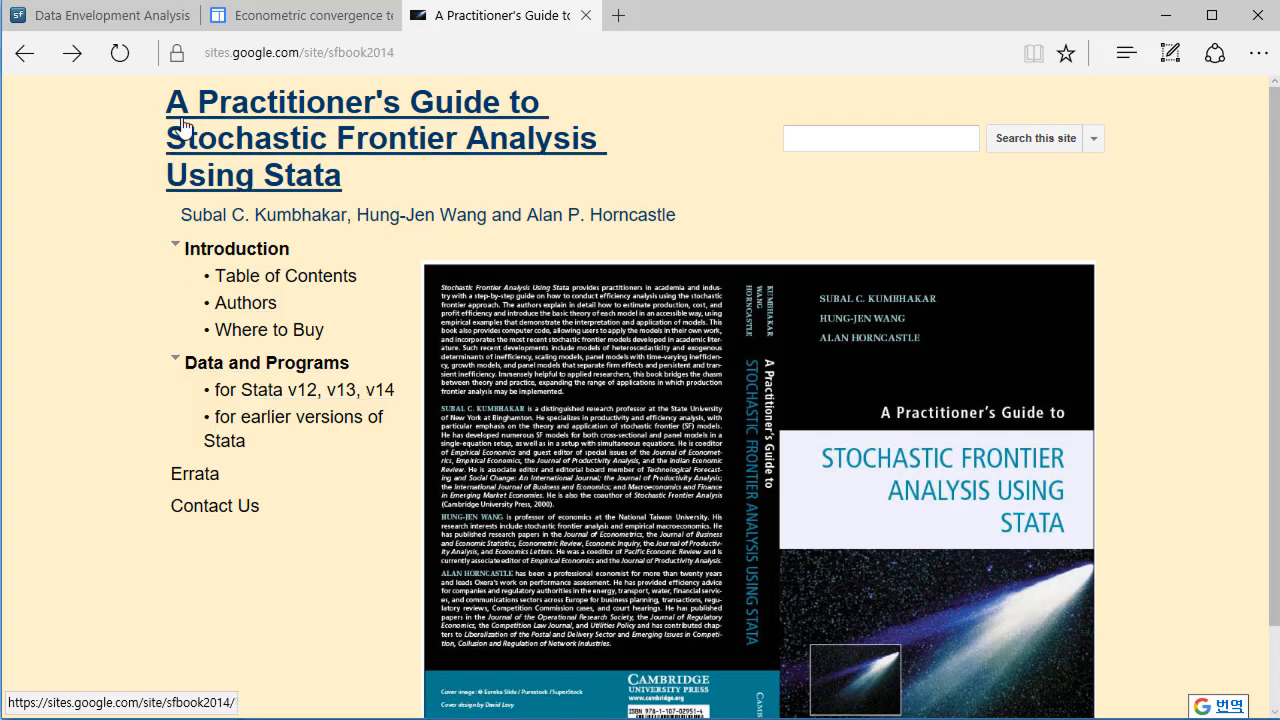
pyautogui.click(271, 393)
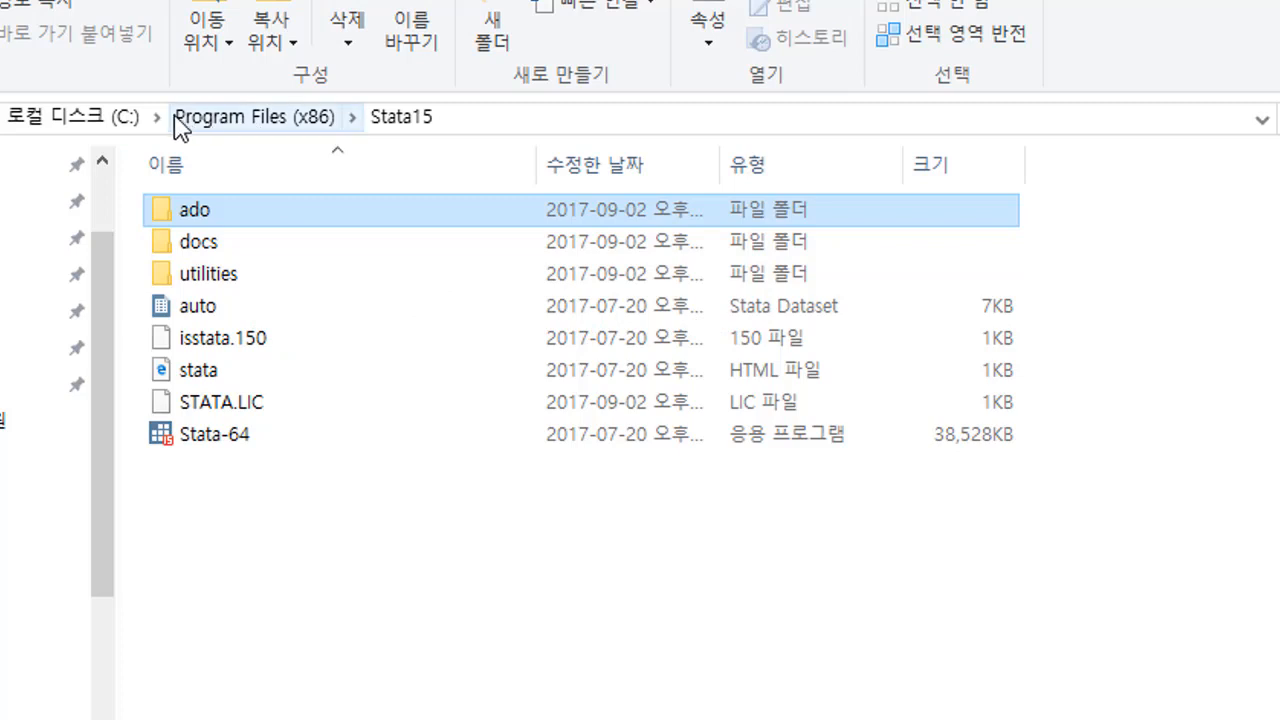
# - In File Explorer, open the r folder inside ado\base of the Stata15 installation folder
pyautogui.doubleClick(201, 226)
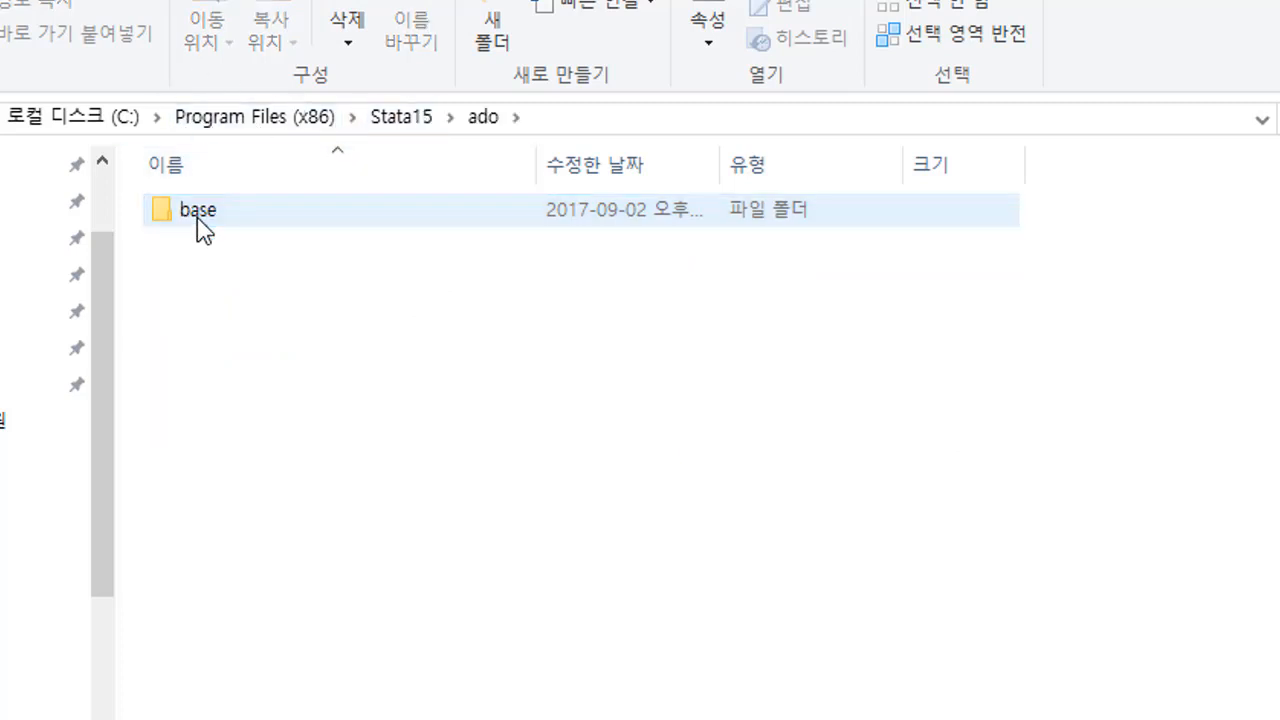
pyautogui.doubleClick(198, 220)
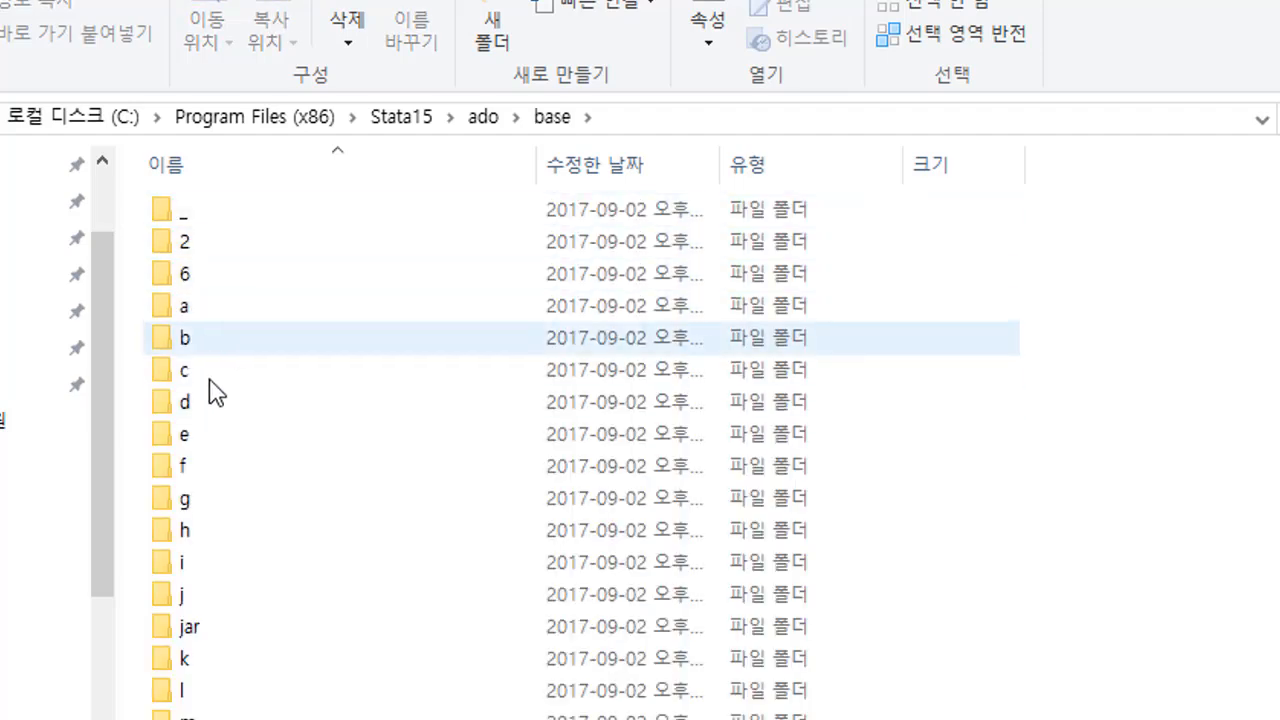
pyautogui.scroll(-3, 320, 650)
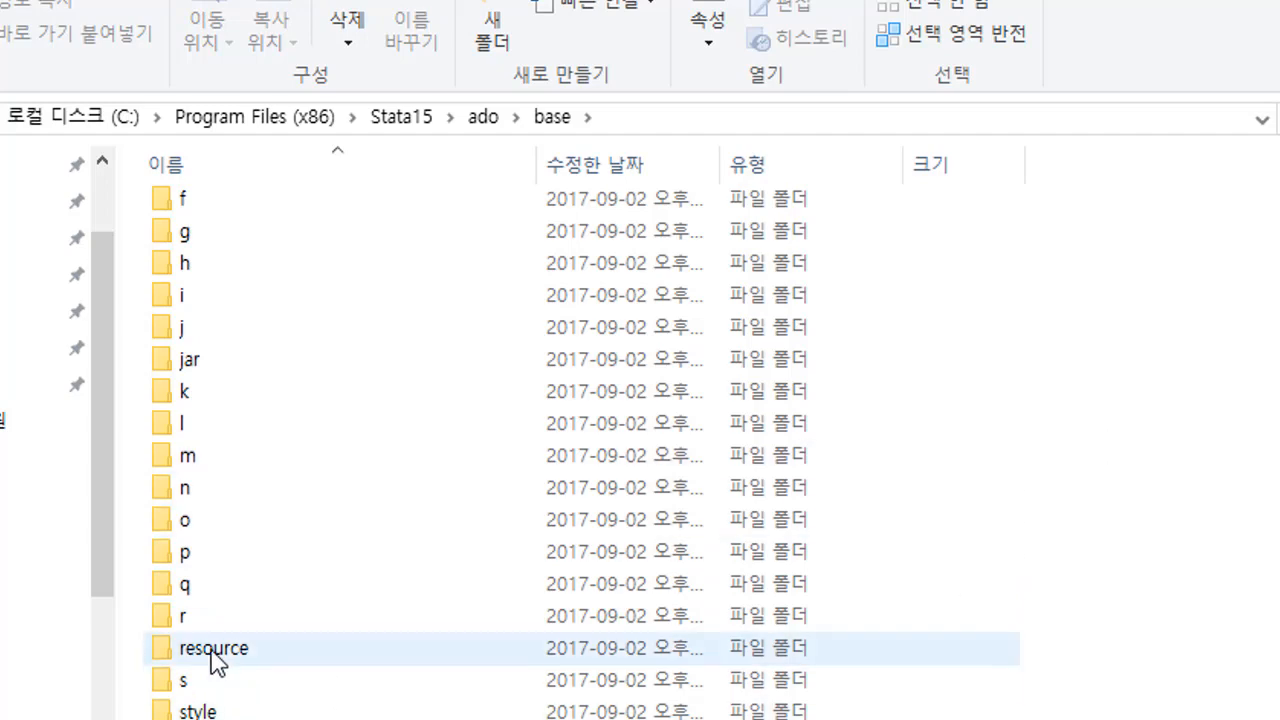
pyautogui.doubleClick(177, 620)
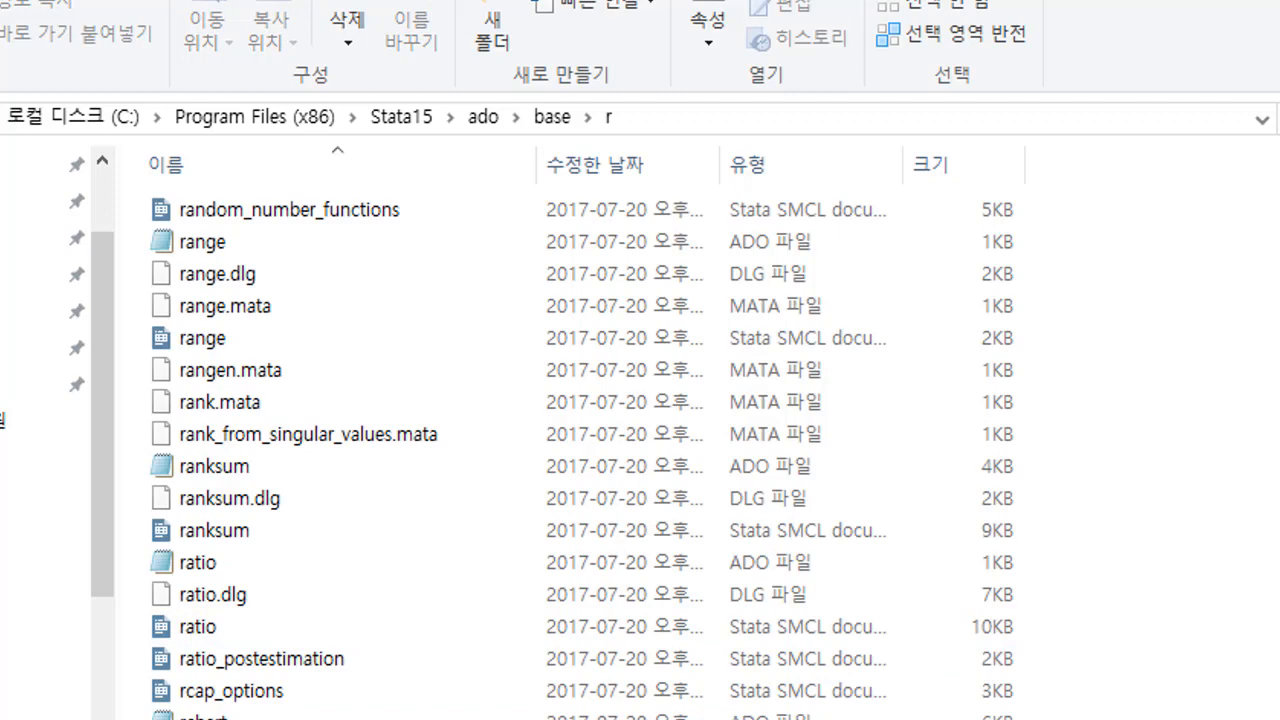
# - Find the ado file of the regress command in the r folder and examine its source code in a text editor
pyautogui.scroll(-4, 406, 677)
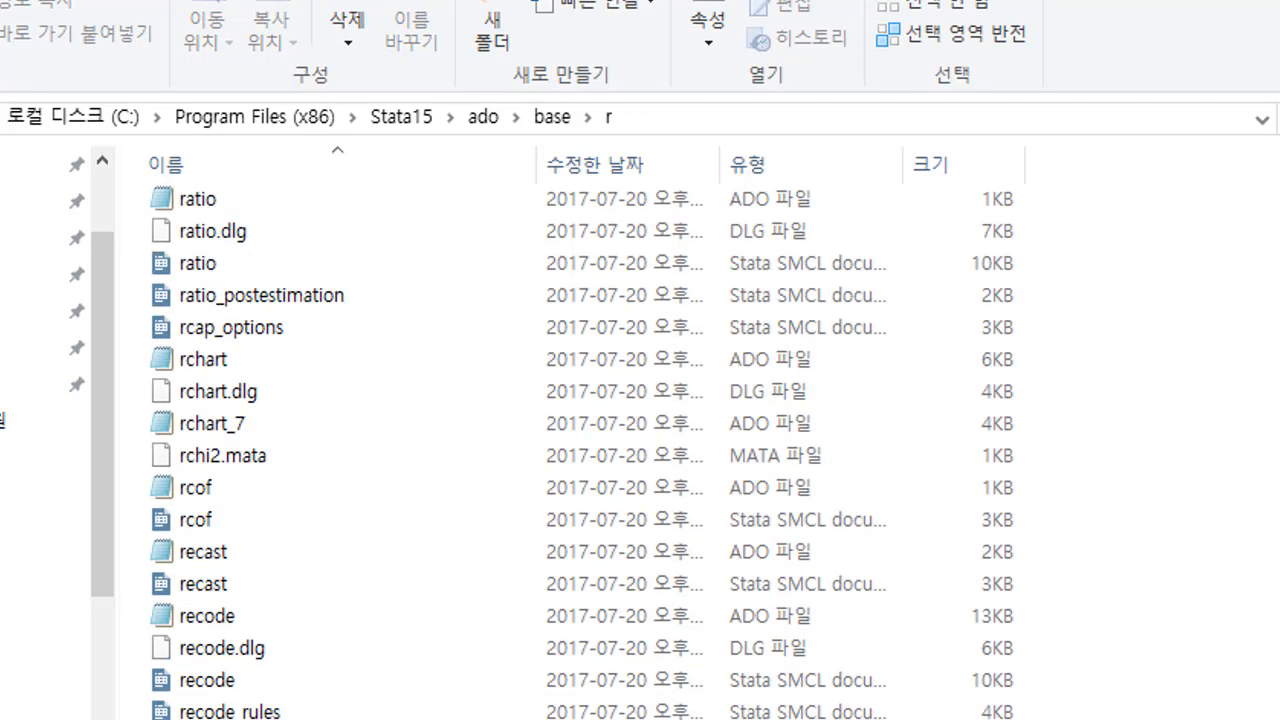
pyautogui.scroll(-4, 406, 677)
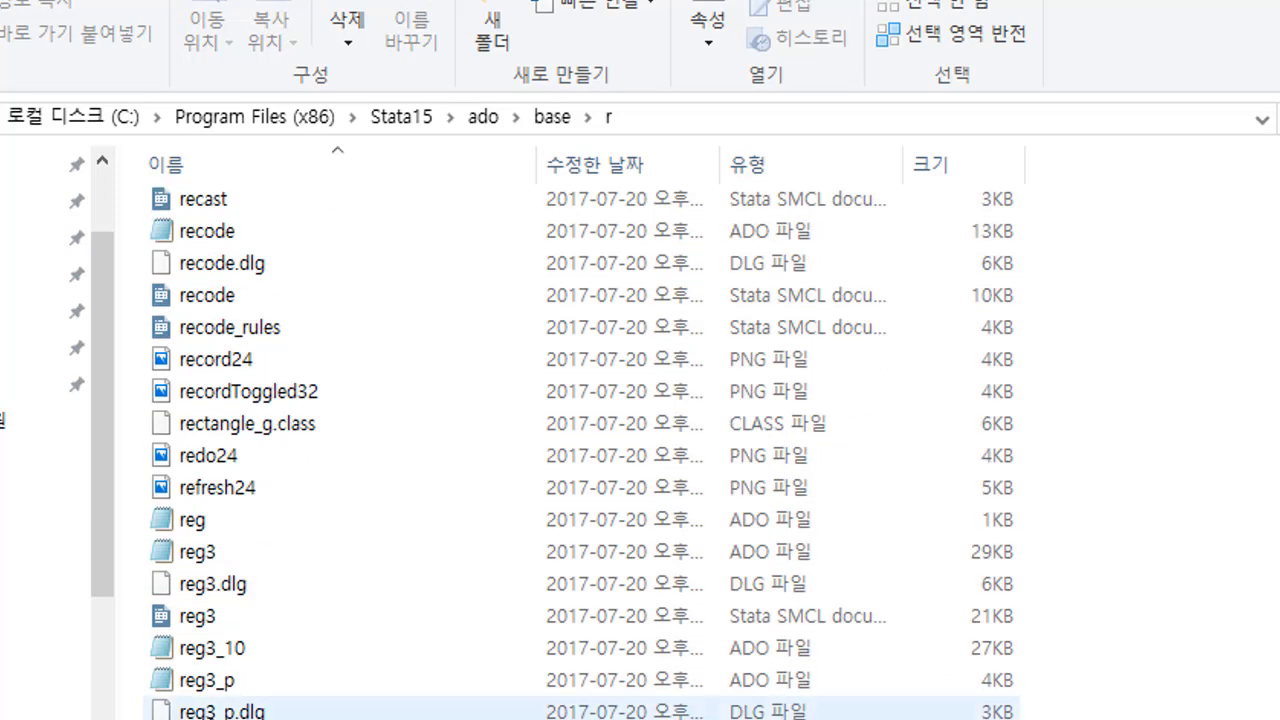
pyautogui.scroll(-2, 222, 712)
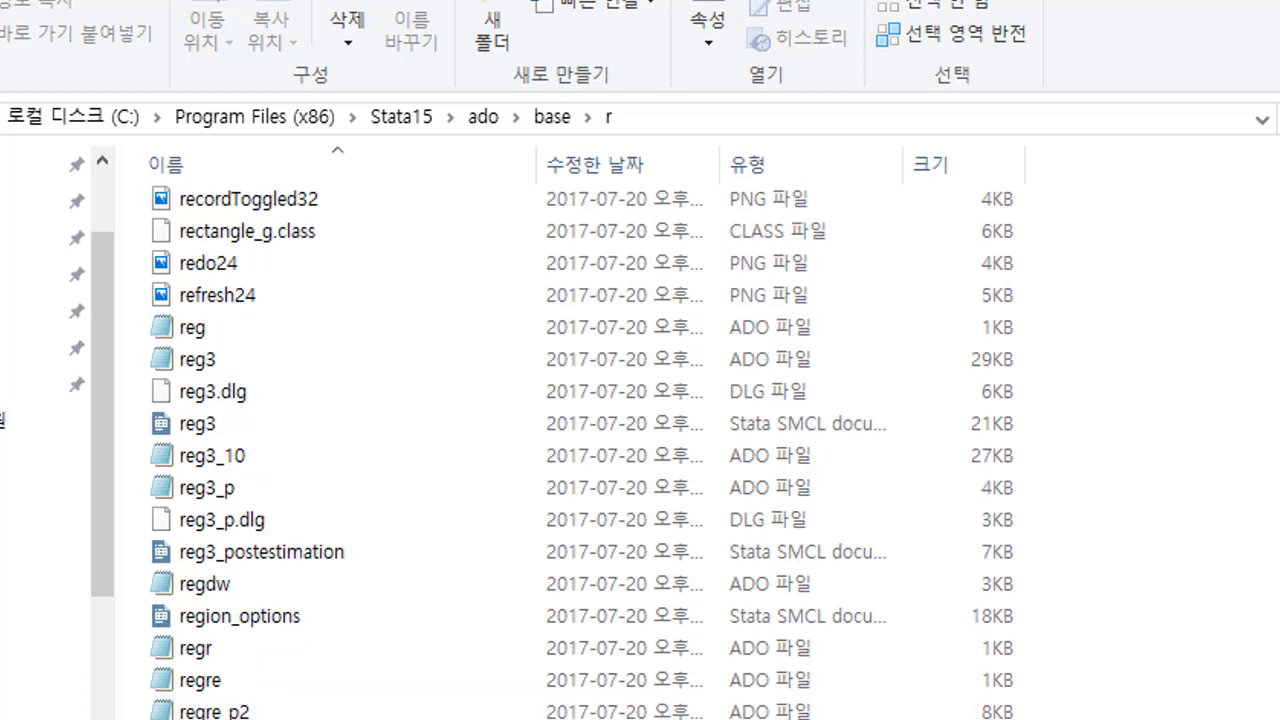
pyautogui.click(222, 718)
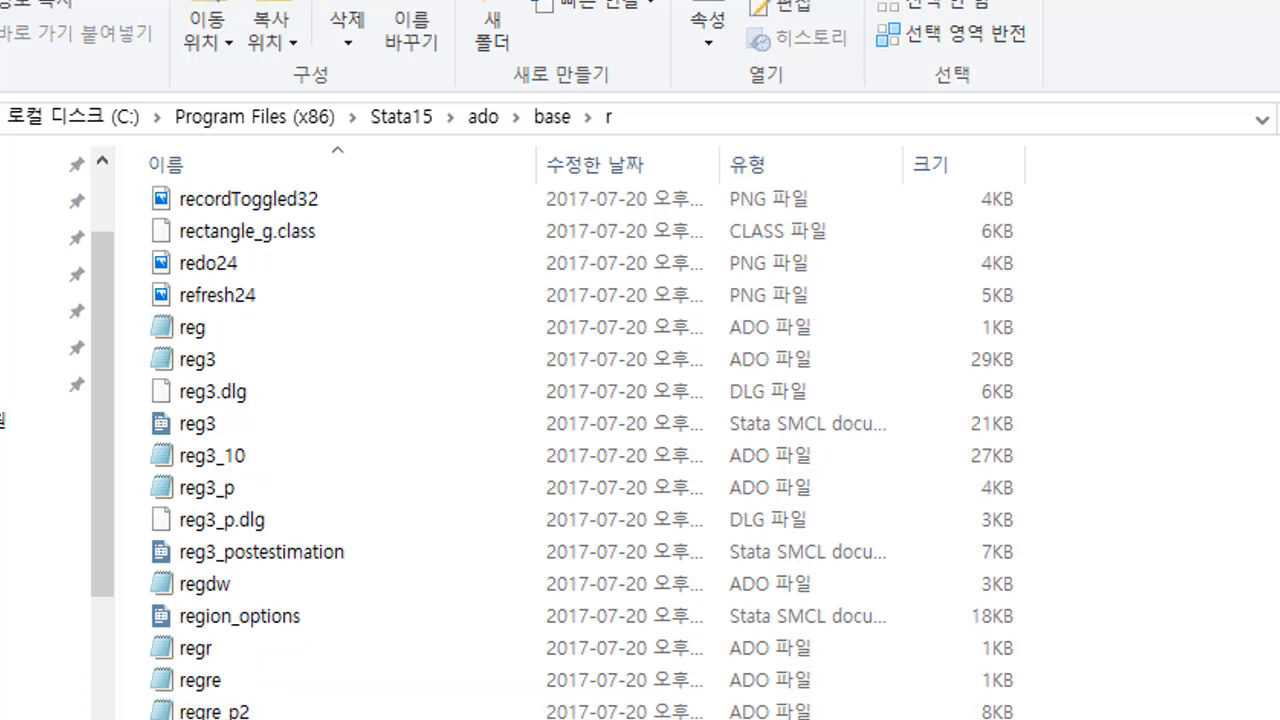
pyautogui.moveTo(1279, 0); pyautogui.dragTo(380, 0)
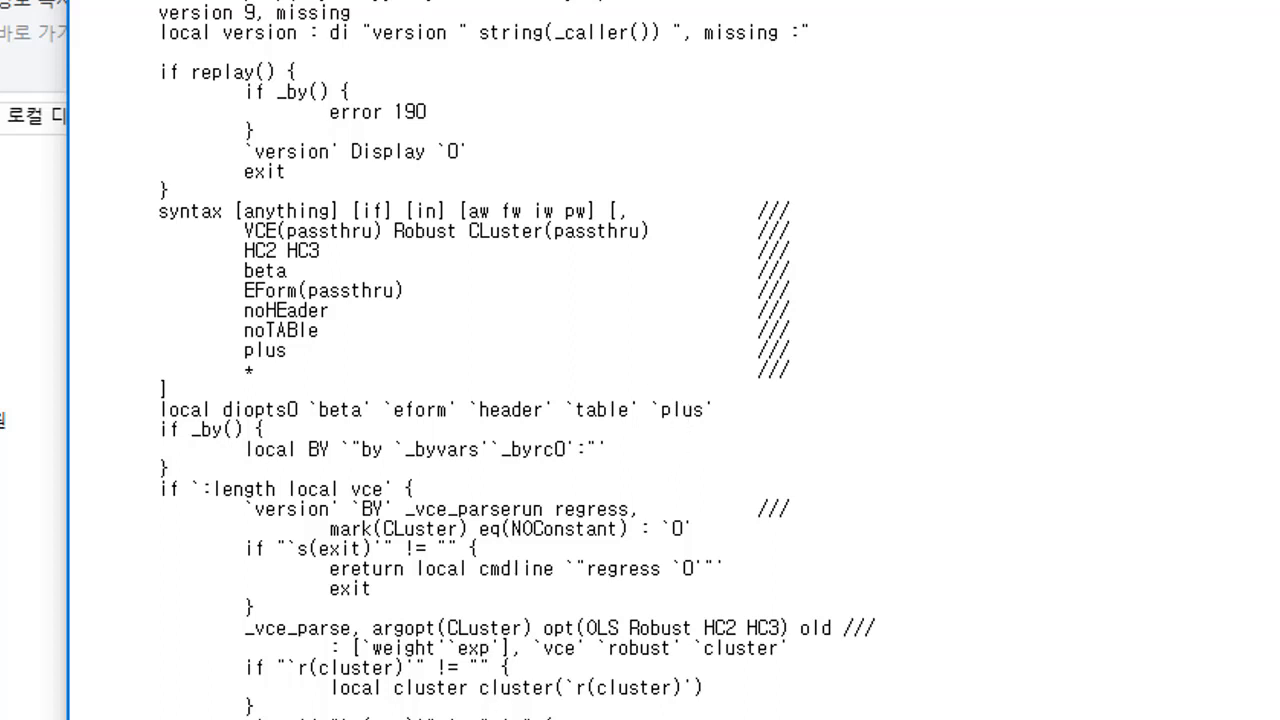
pyautogui.hotkey('ctrl', 'a')
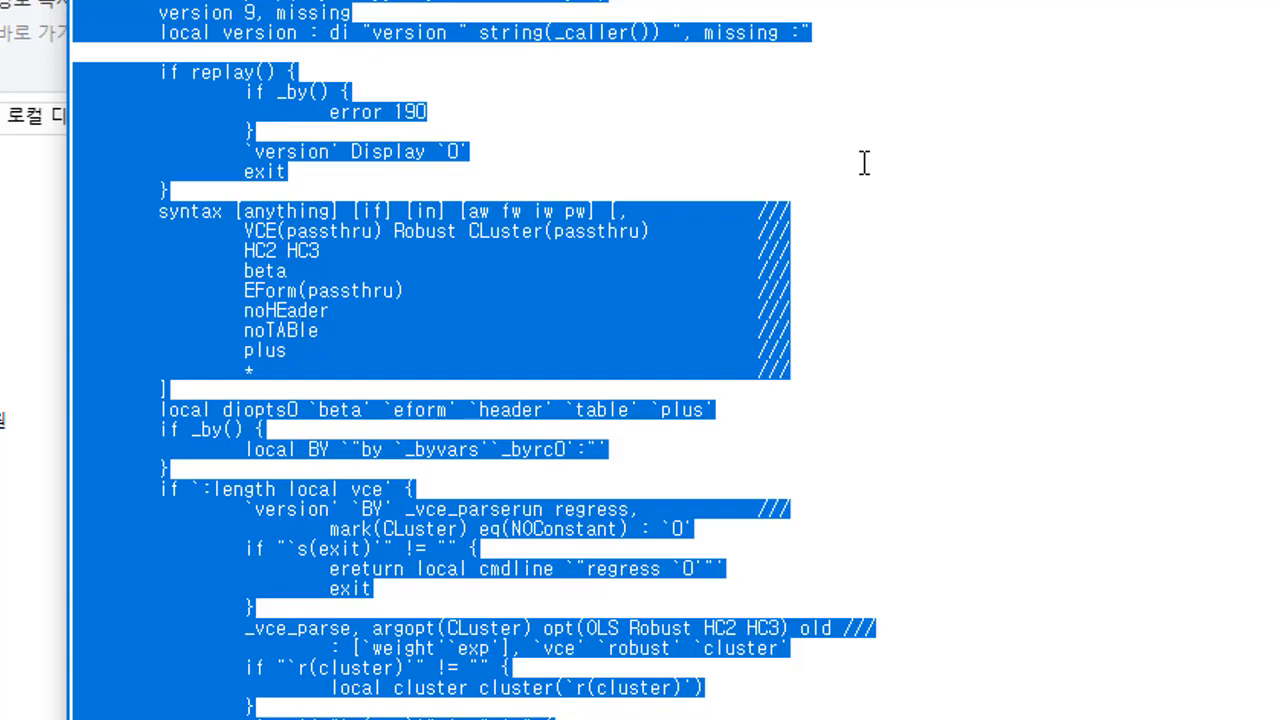
pyautogui.click(900, 140)
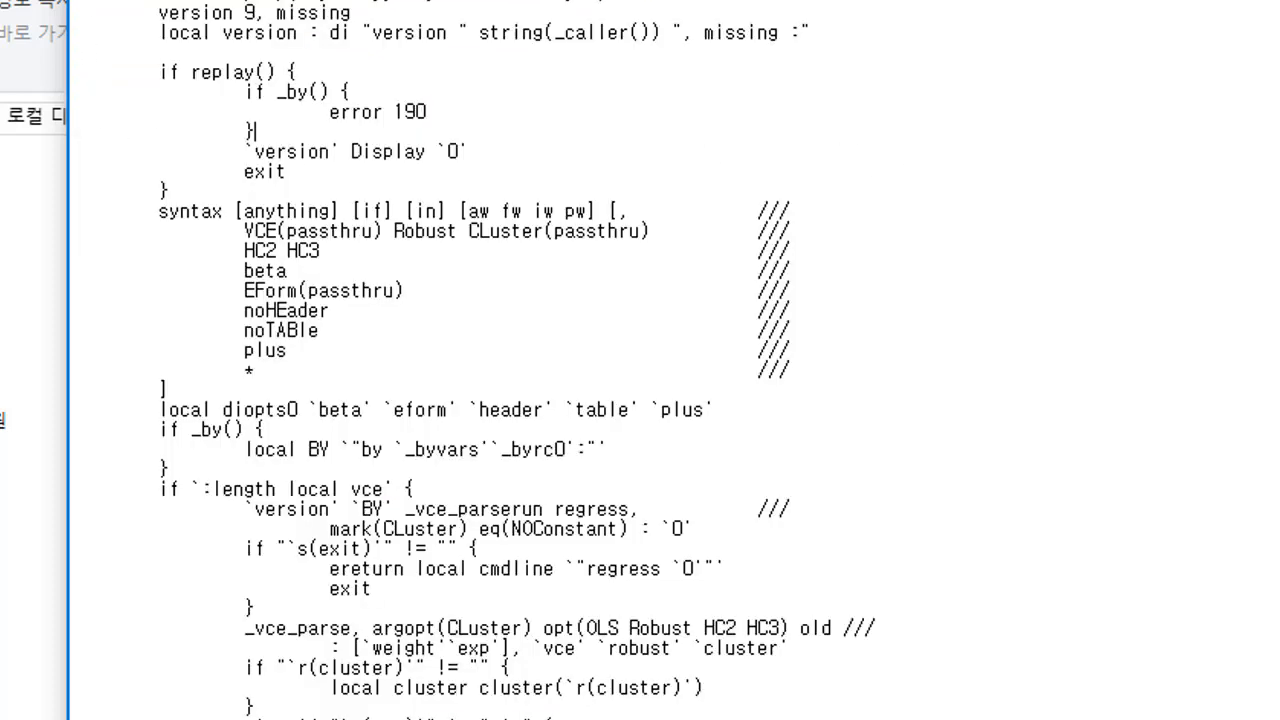
pyautogui.moveTo(160, 14); pyautogui.dragTo(960, 719)
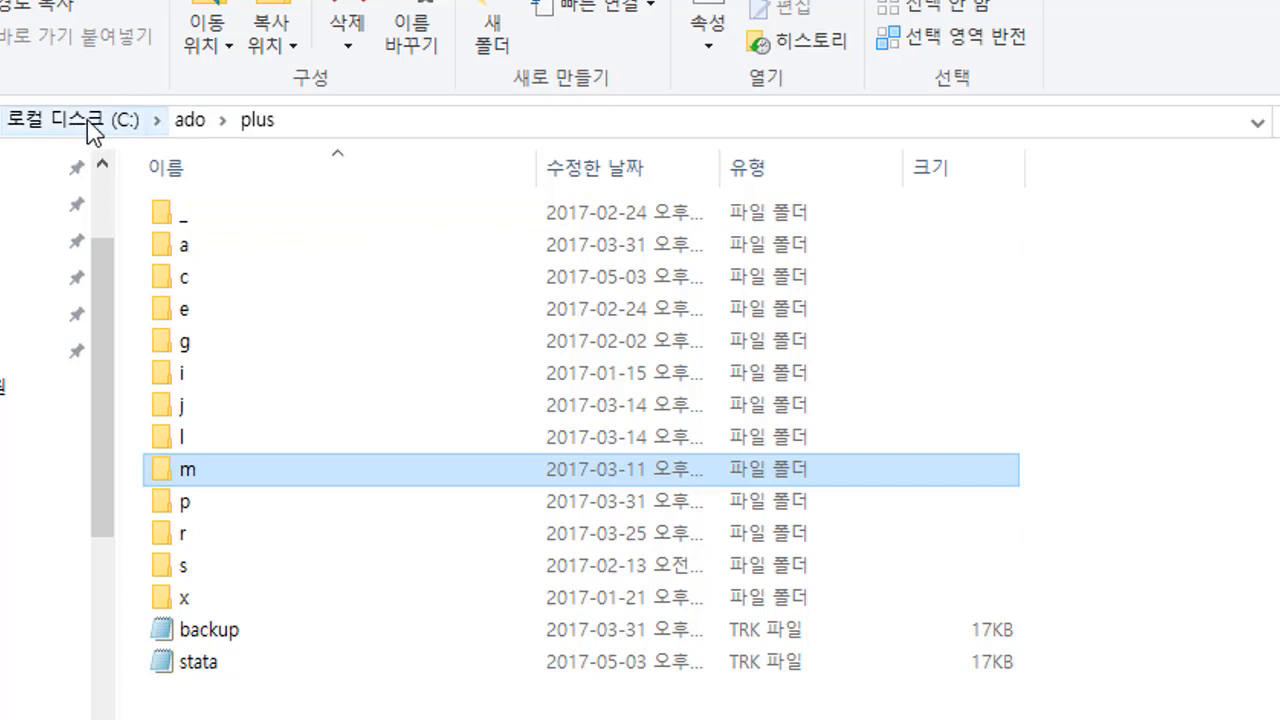
# - Inspect the C:\ado folder and its plus subfolder, and open the x folder to view the installed xtbalance files
pyautogui.click(190, 121)
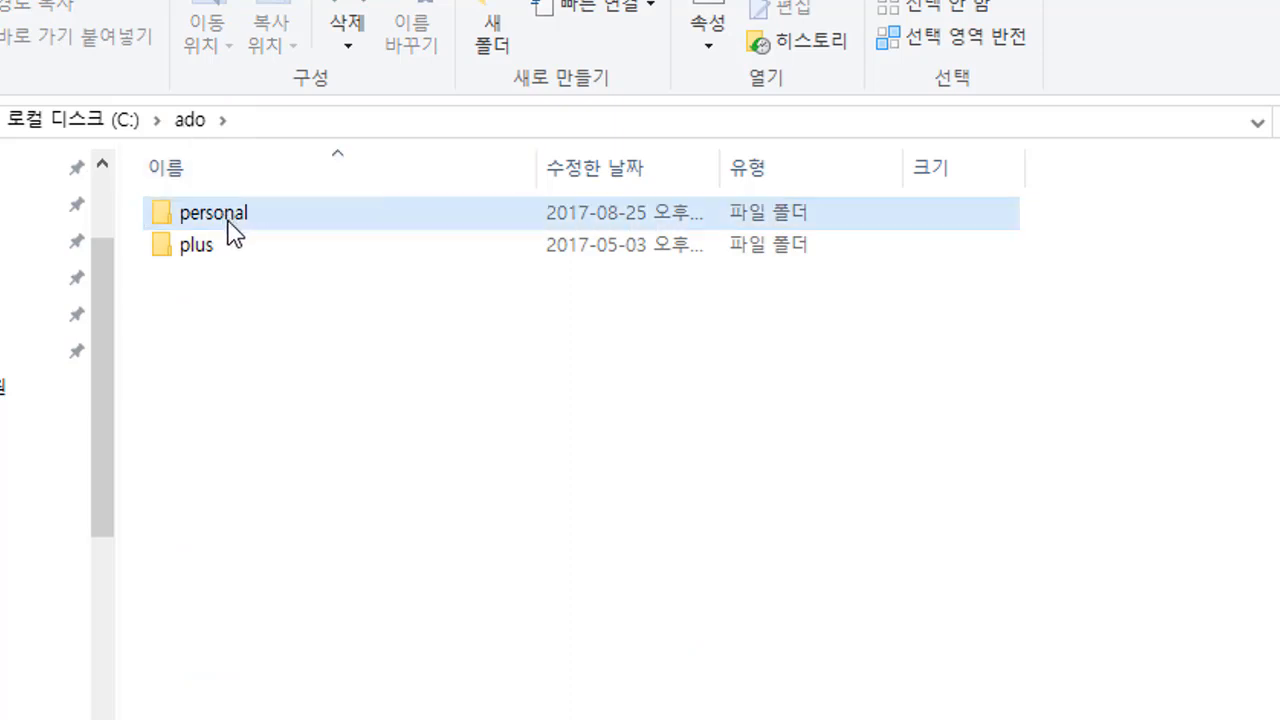
pyautogui.doubleClick(198, 250)
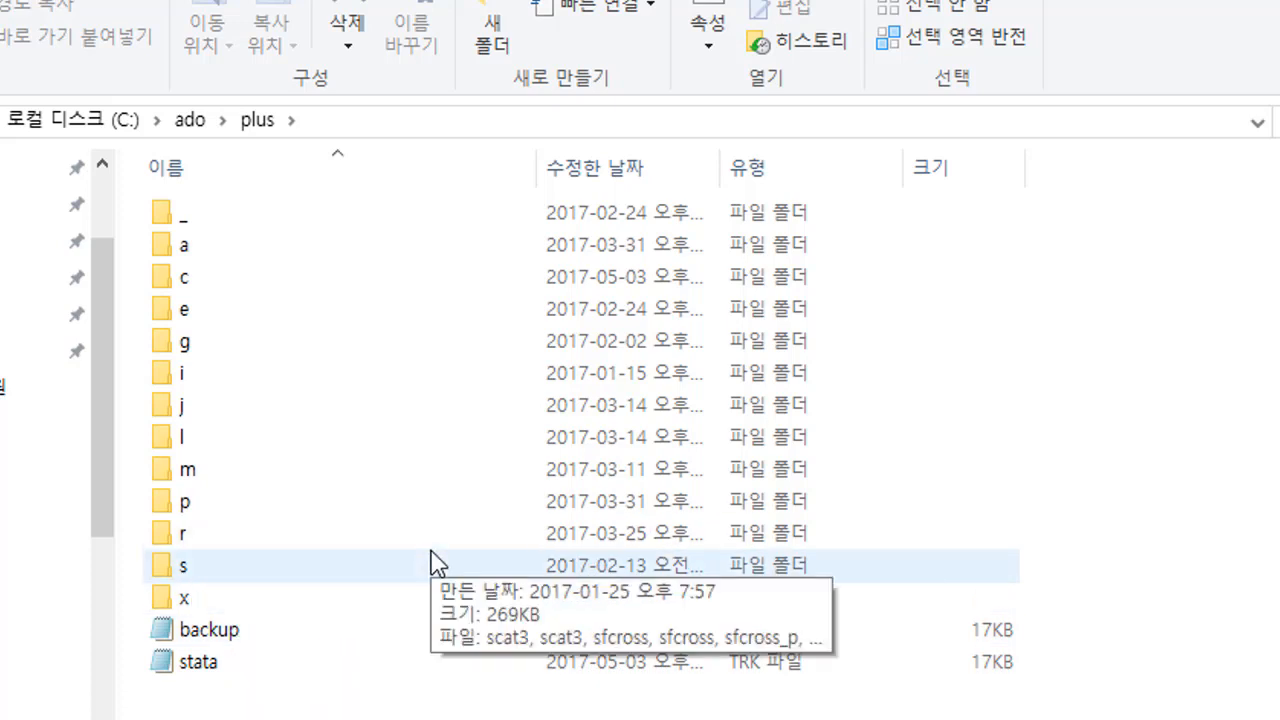
pyautogui.doubleClick(184, 600)
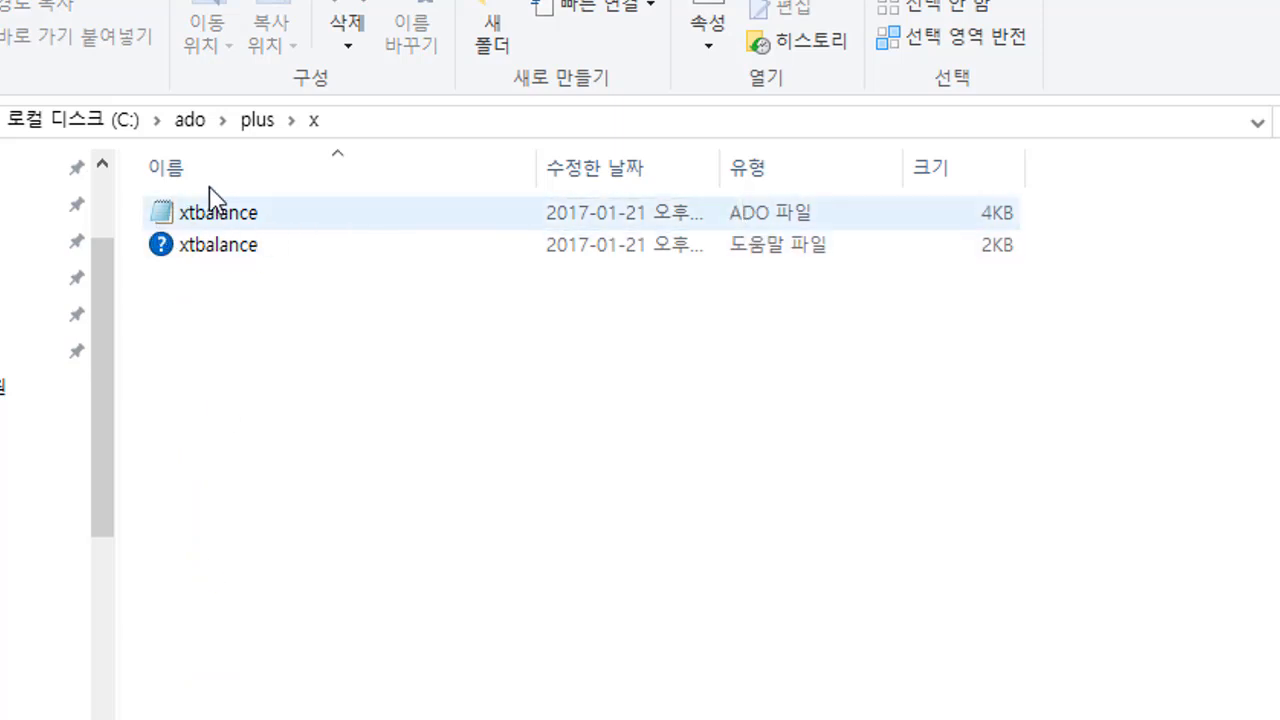
# - Return to the C:\ado folder, open the personal subfolder and look through its list of ado files
pyautogui.click(196, 122)
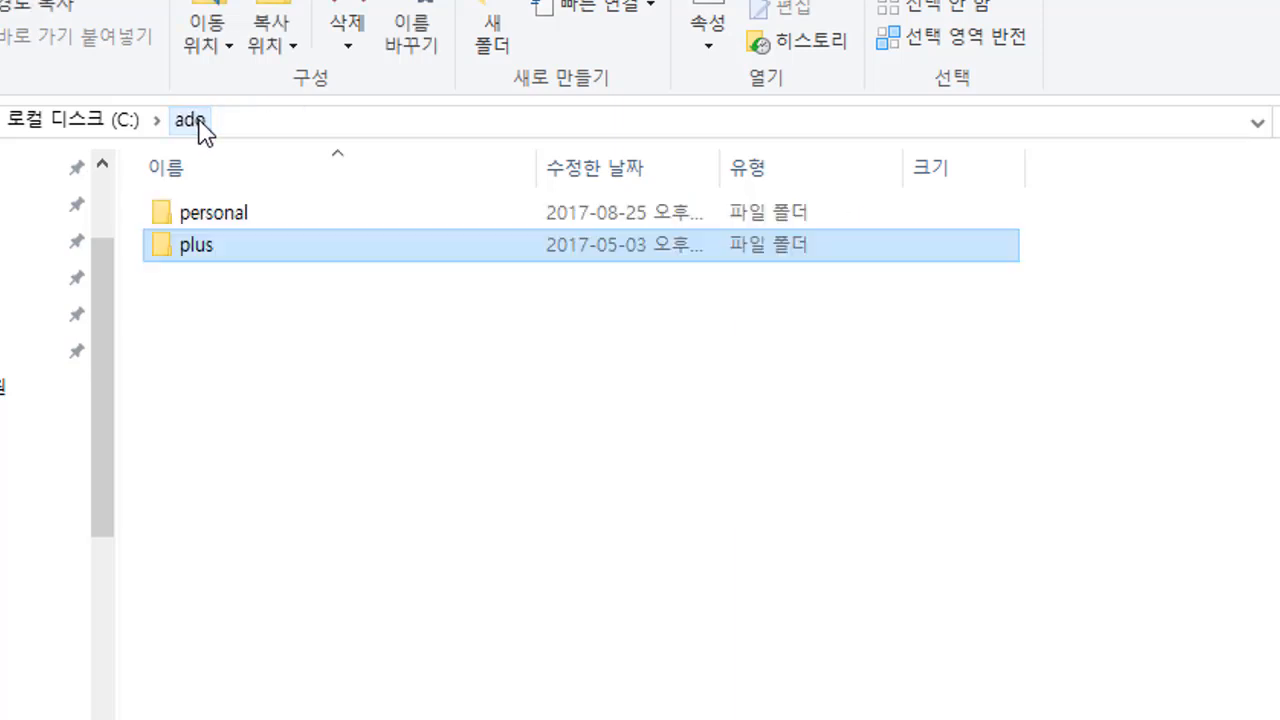
pyautogui.doubleClick(210, 215)
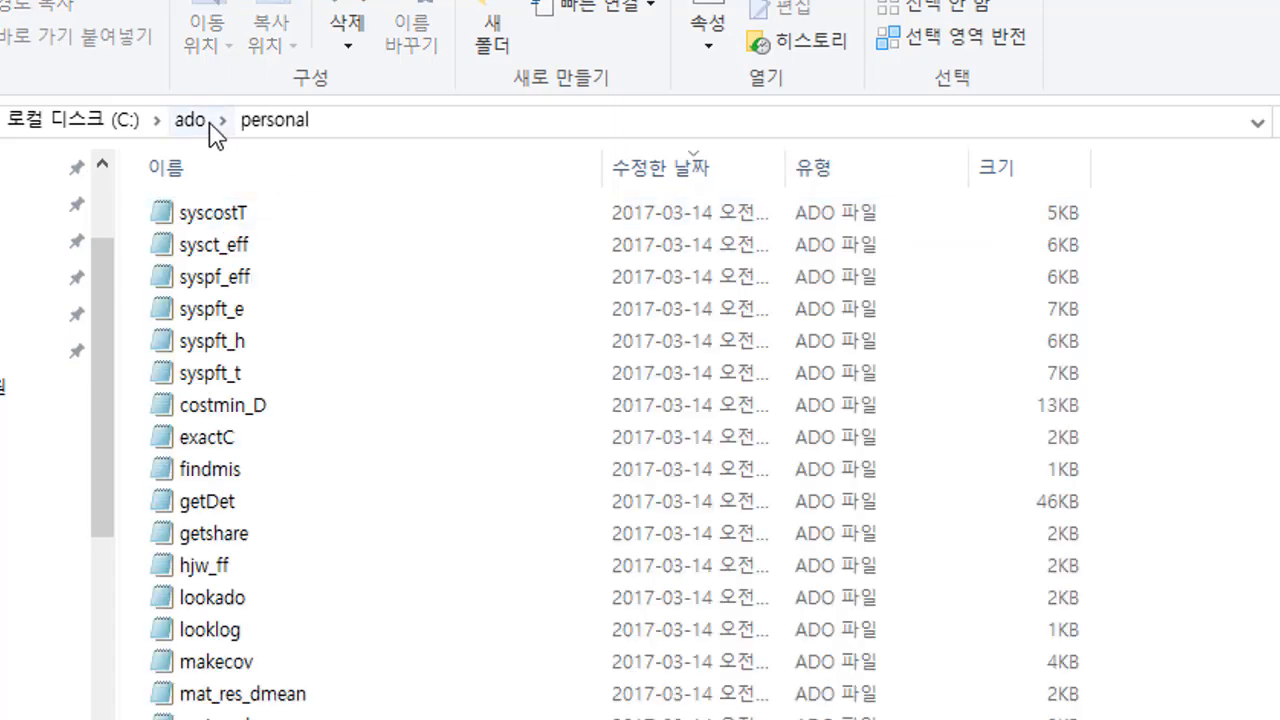
pyautogui.scroll(-7, 189, 686)
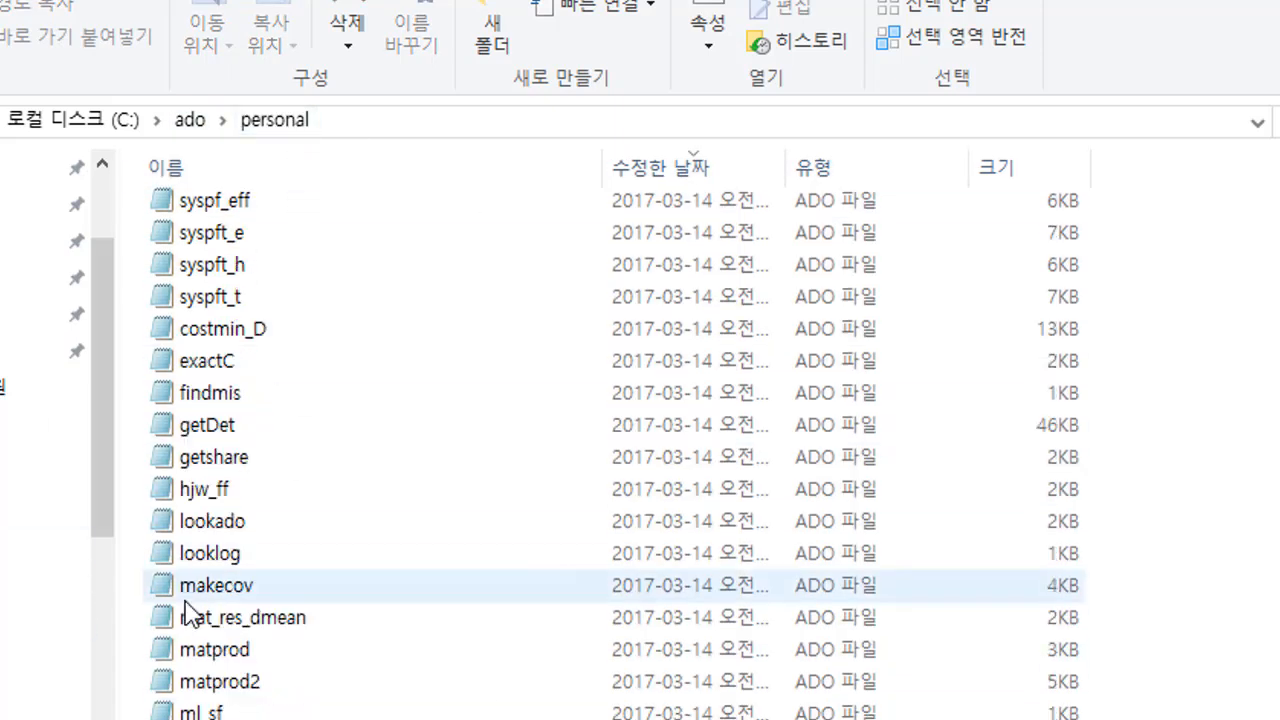
pyautogui.scroll(-3, 300, 650)
pyautogui.scroll(10, 371, 600)
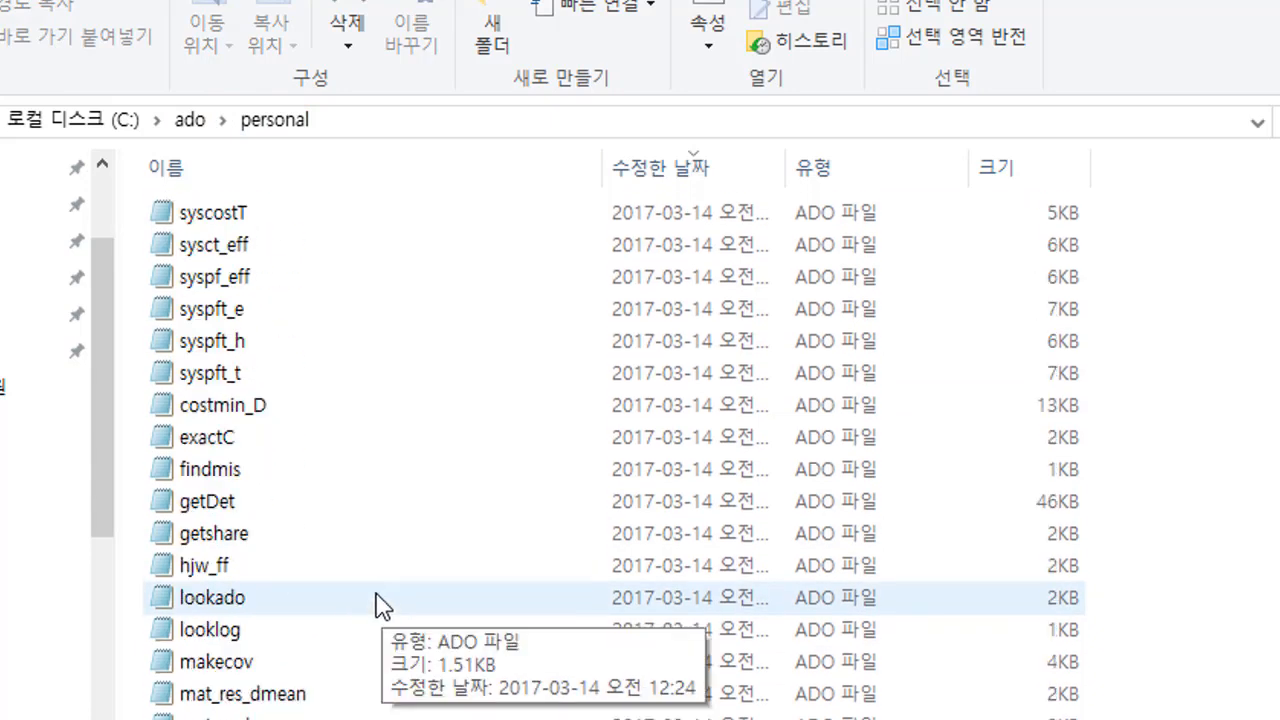